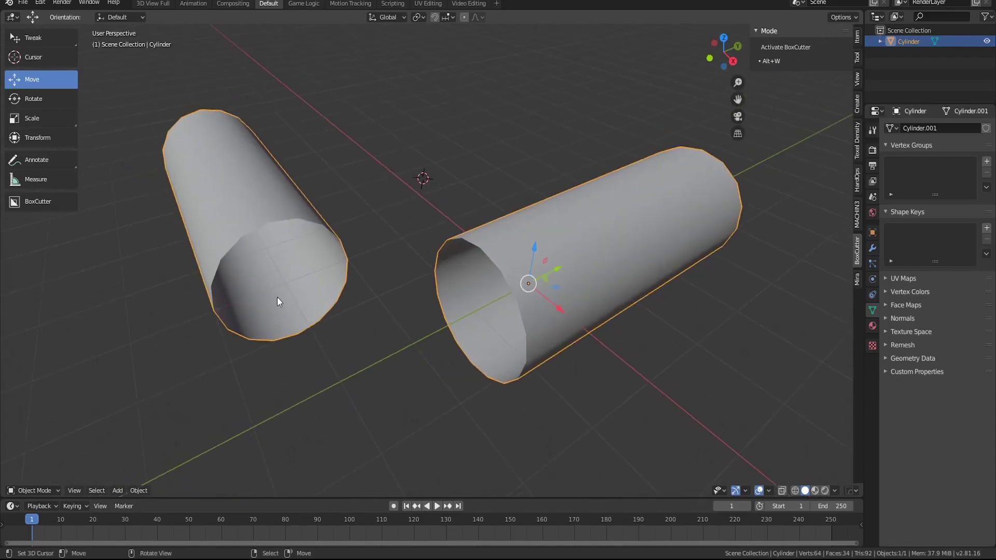
# Step: Orbit around the two cylinders and enter Edit Mode on their mesh
pyautogui.moveTo(402, 304); pyautogui.dragTo(419, 325, button='middle')
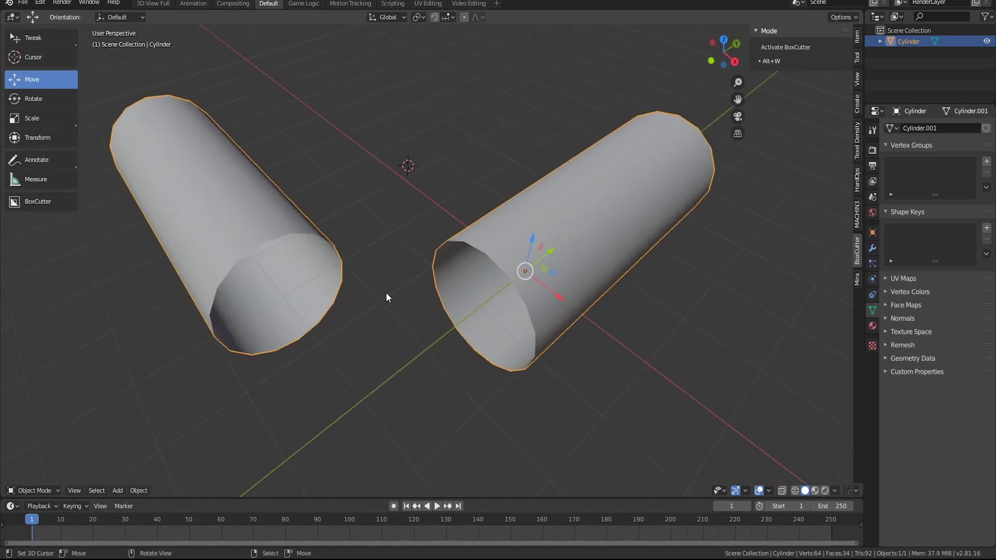
pyautogui.press('Tab')
# Step: Select one facing rim vertex on each cylinder, frame them, and join them with an edge
pyautogui.moveTo(373, 285); pyautogui.dragTo(365, 325, button='middle')
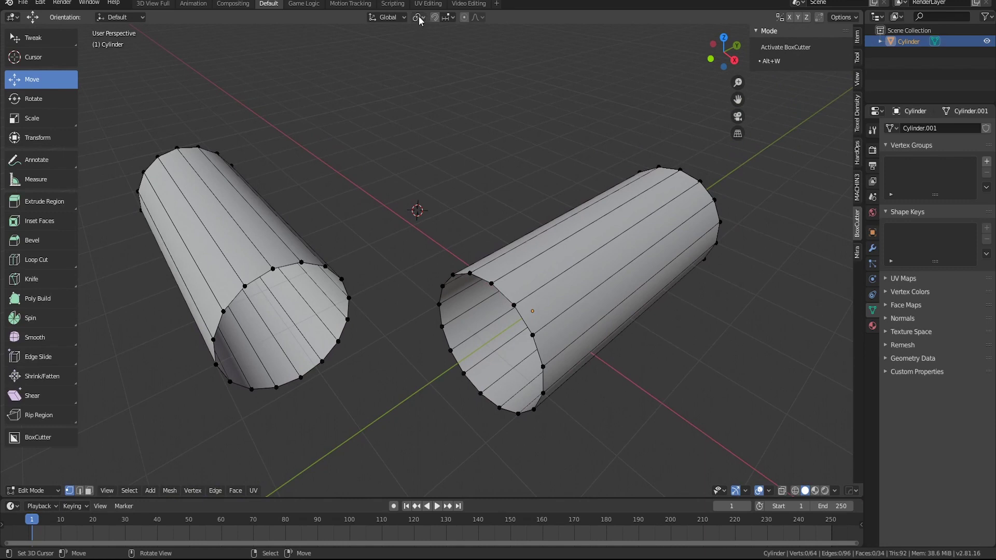
pyautogui.click(419, 16)
pyautogui.moveTo(413, 360); pyautogui.dragTo(420, 299, button='middle')
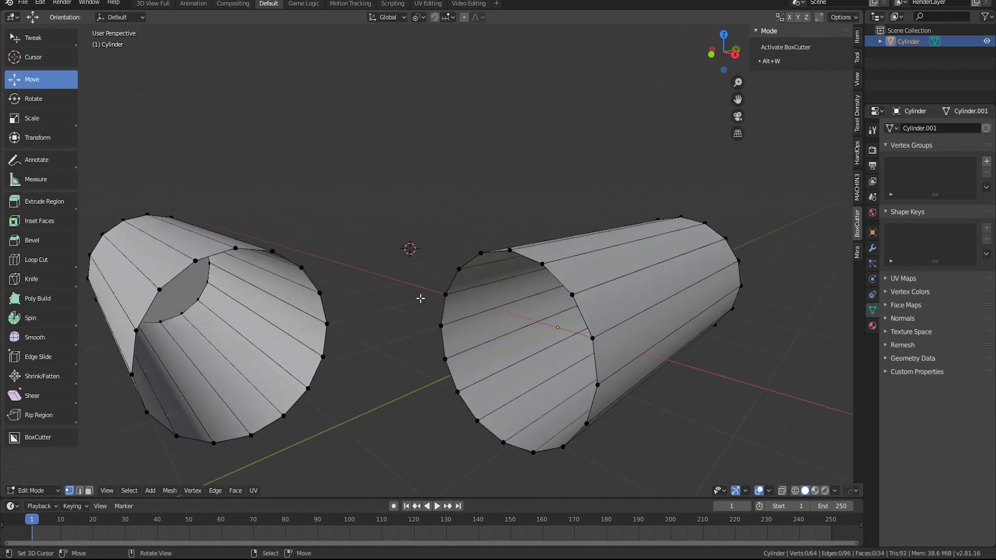
pyautogui.click(441, 325)
pyautogui.keyDown('shift'); pyautogui.click(326, 324); pyautogui.keyUp('shift')
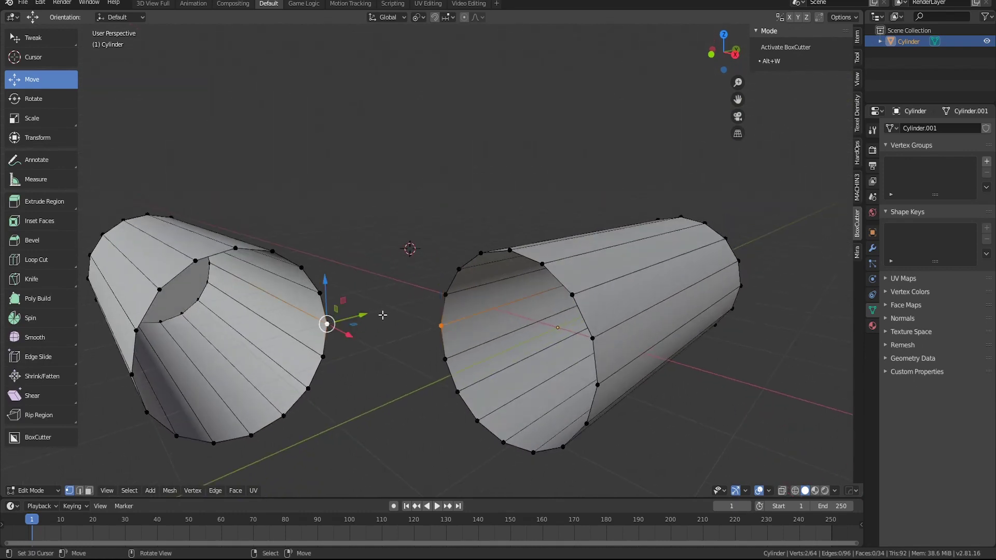
pyautogui.press('KP_Decimal')
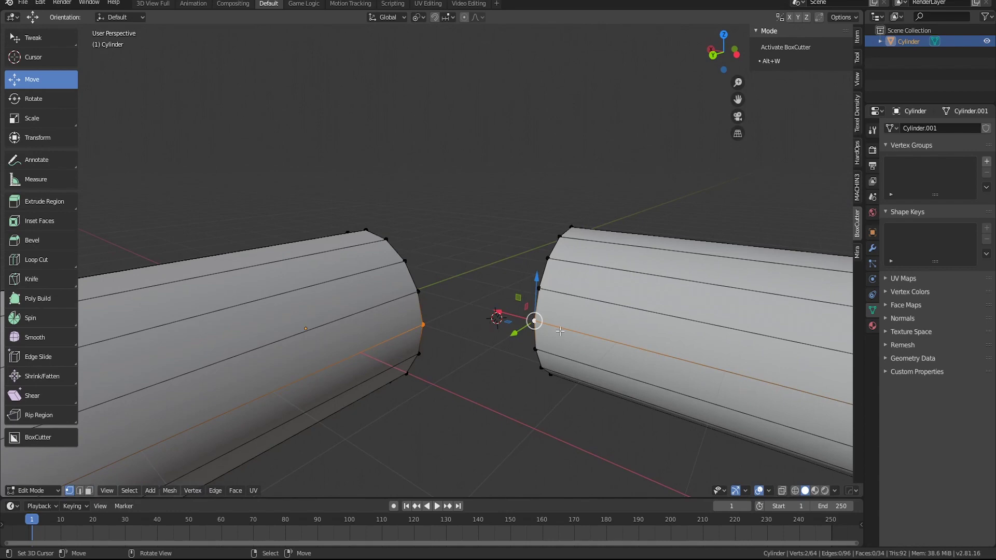
pyautogui.press('f')
pyautogui.moveTo(353, 291); pyautogui.dragTo(313, 312, button='middle')
# Step: Subdivide the bridging edge and scale its midpoint and the left rim vertex to 0 on X
pyautogui.press('w')
pyautogui.click(291, 285)
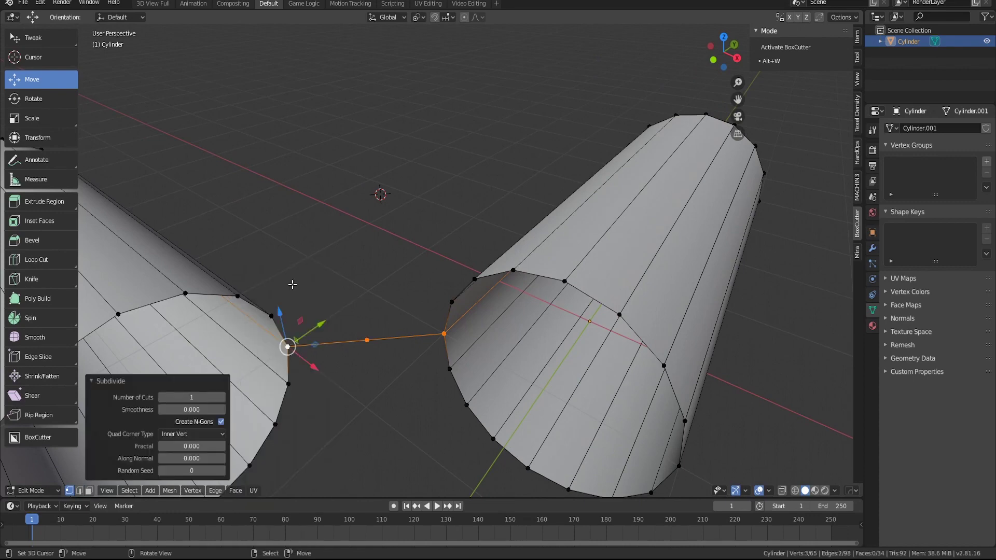
pyautogui.press('KP_Decimal')
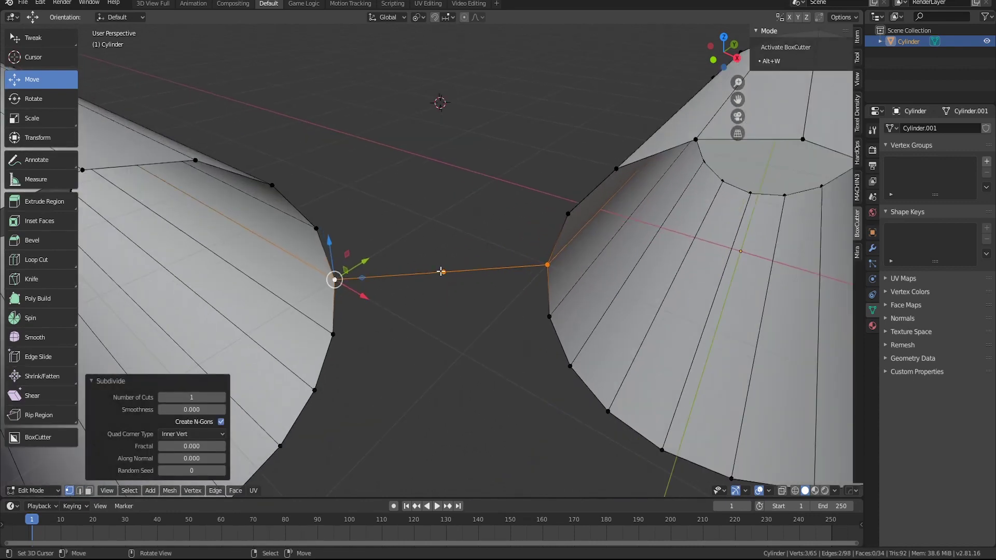
pyautogui.click(441, 271)
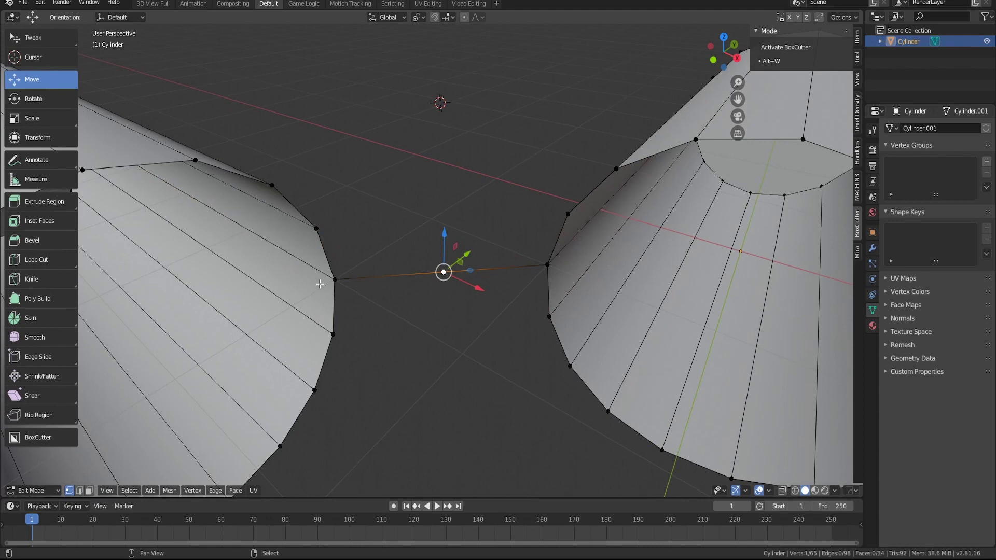
pyautogui.keyDown('shift'); pyautogui.click(335, 281); pyautogui.keyUp('shift')
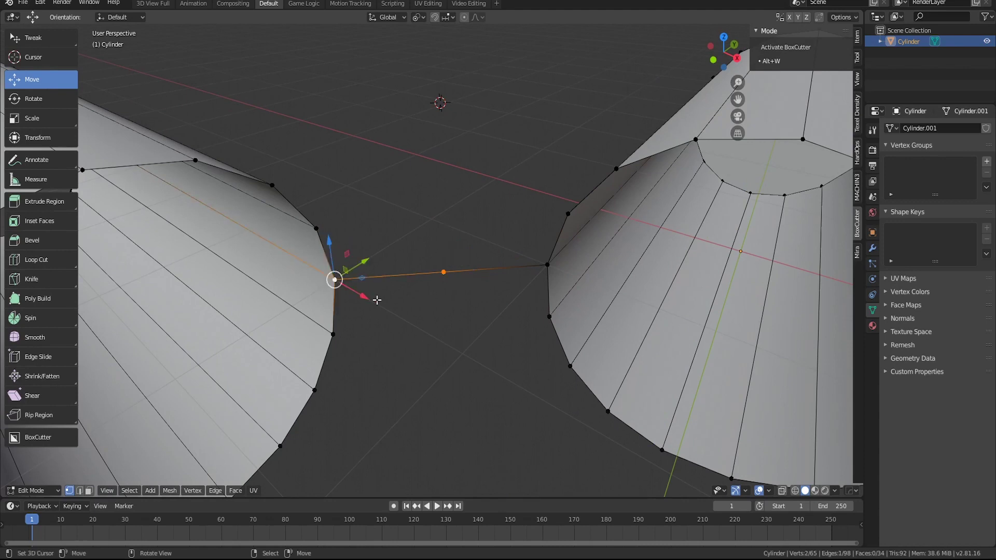
pyautogui.press('s')
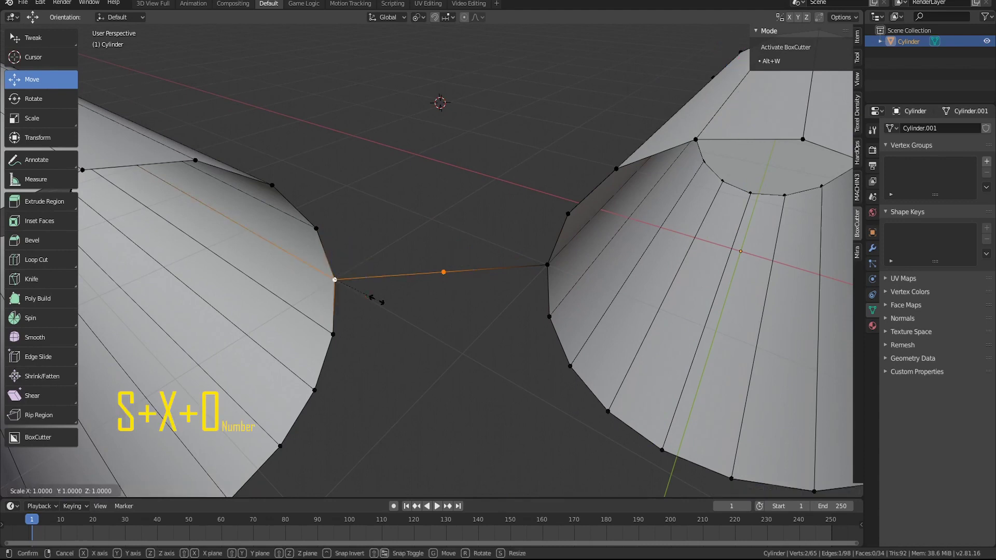
pyautogui.press('x')
pyautogui.press('0')
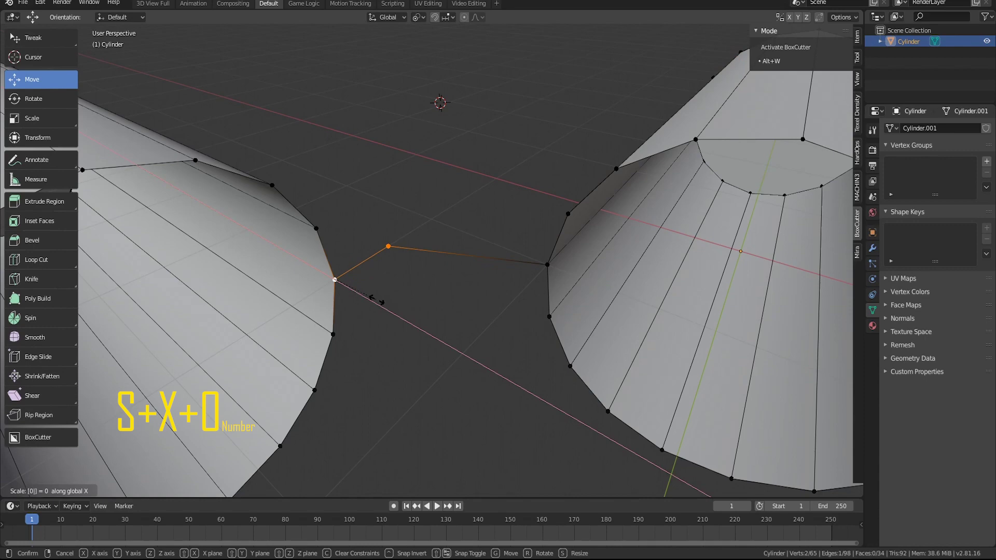
pyautogui.press('Return')
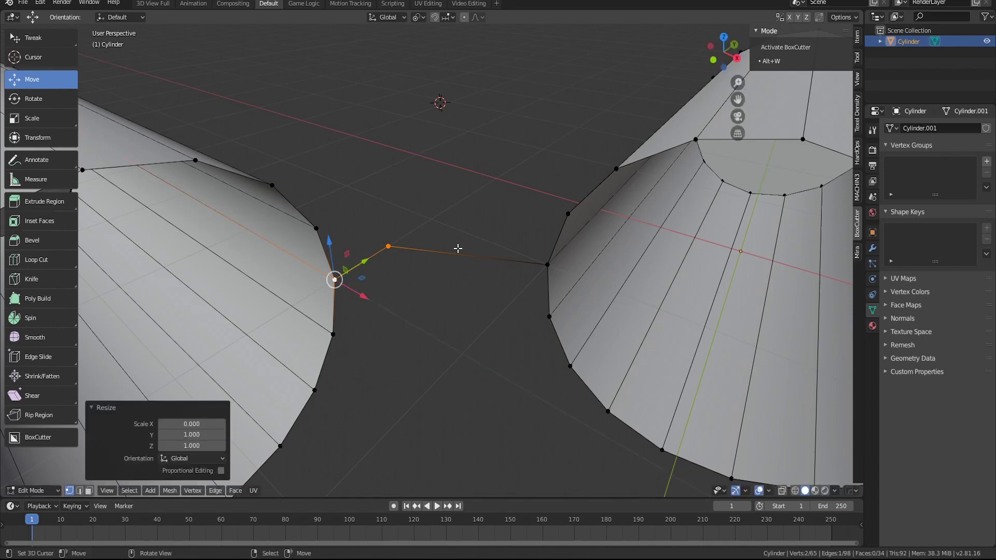
# Step: Scale the midpoint and the right rim vertex to 0 on Y to form the corner
pyautogui.click(386, 242)
pyautogui.moveTo(509, 289); pyautogui.dragTo(524, 291, button='middle')
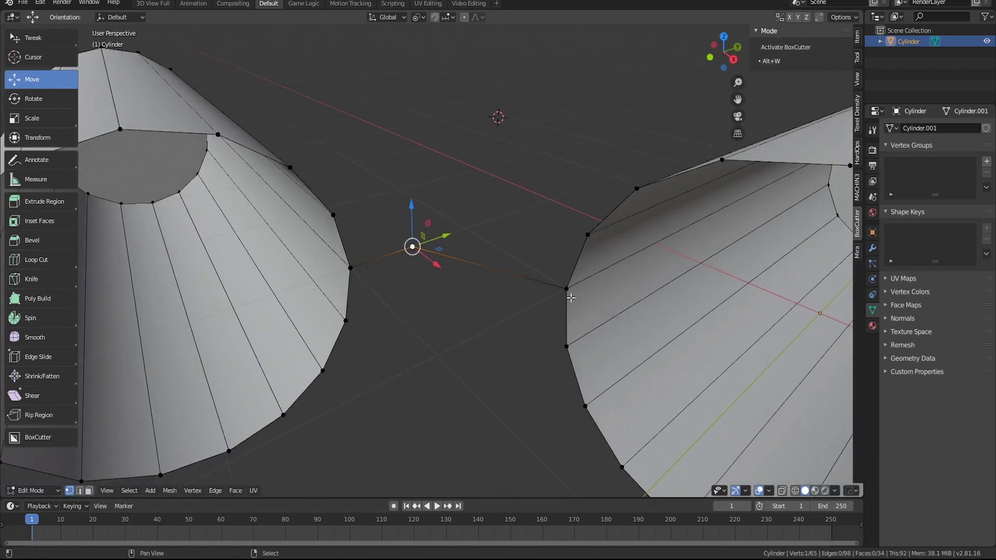
pyautogui.keyDown('shift'); pyautogui.click(565, 285); pyautogui.keyUp('shift')
pyautogui.press('s')
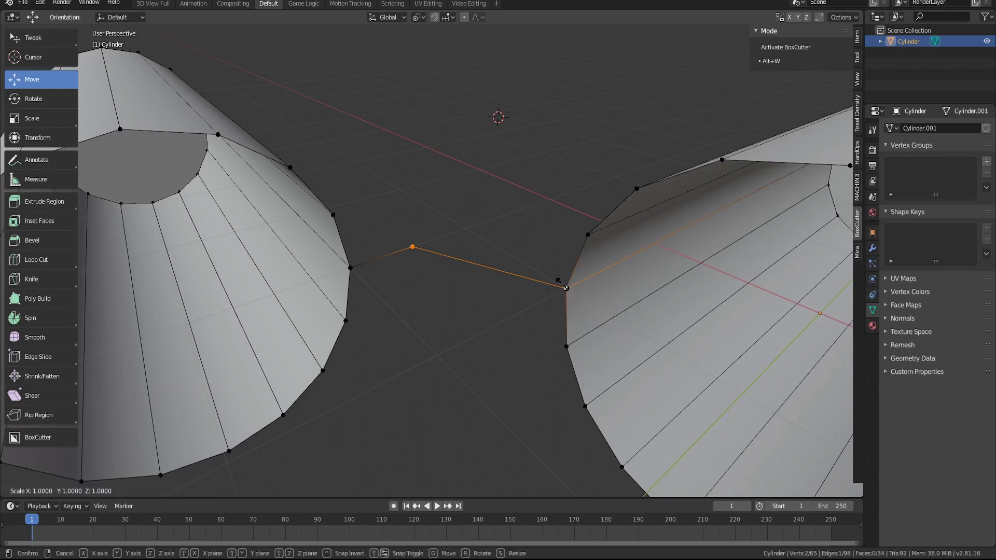
pyautogui.press('y')
pyautogui.press('0')
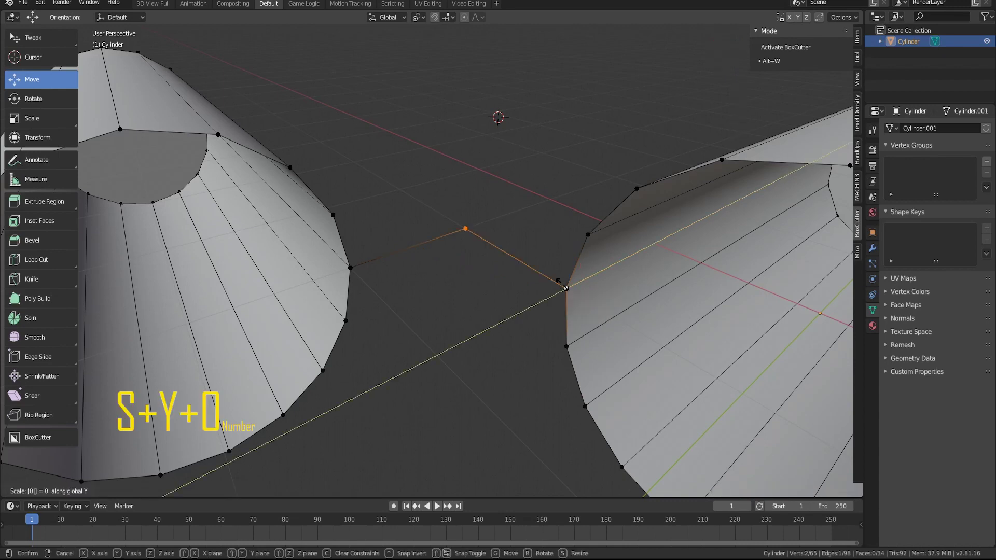
pyautogui.press('Return')
pyautogui.click(447, 229)
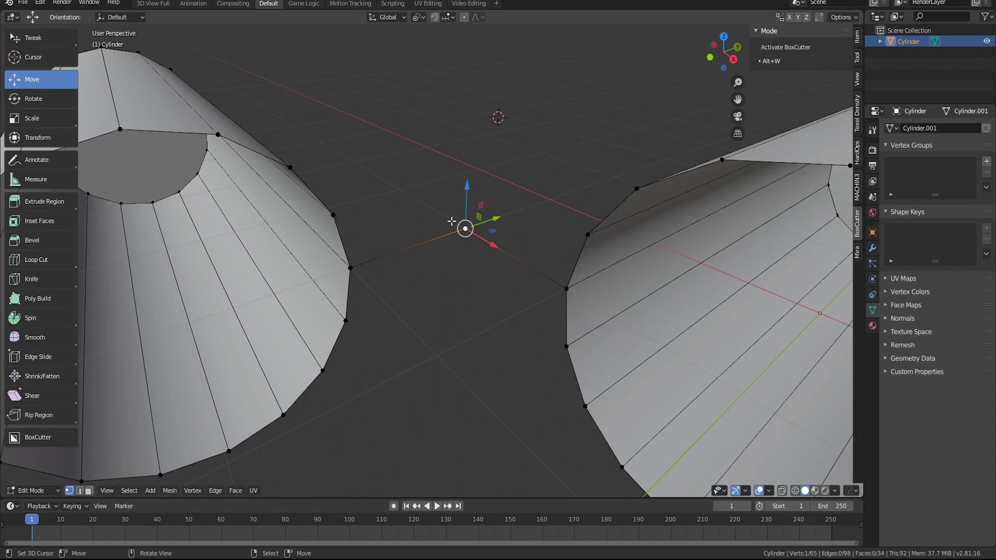
pyautogui.moveTo(447, 229); pyautogui.dragTo(484, 312, button='middle')
pyautogui.moveTo(363, 103); pyautogui.dragTo(465, 278, button='middle')
# Step: Snap the 3D cursor to the corner vertex, then delete that helper vertex
pyautogui.hotkey('shift', 's')
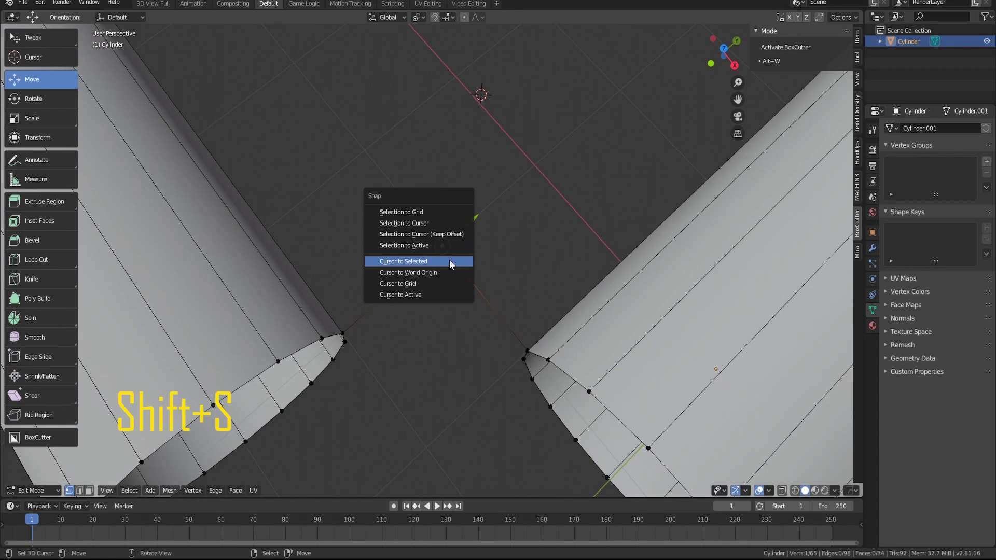
pyautogui.press('Escape')
pyautogui.hotkey('shift', 's')
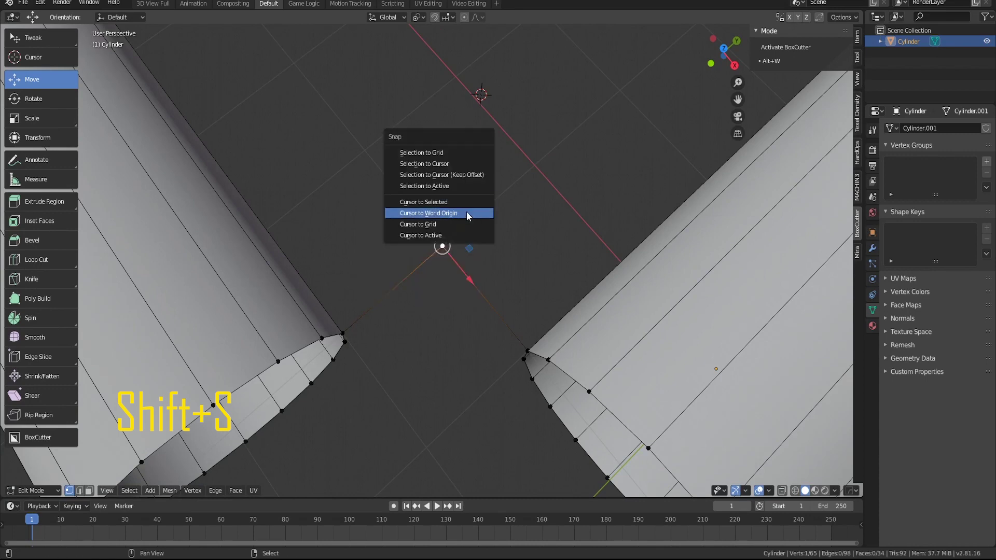
pyautogui.click(456, 202)
pyautogui.moveTo(468, 268); pyautogui.dragTo(441, 275, button='middle')
pyautogui.press('x')
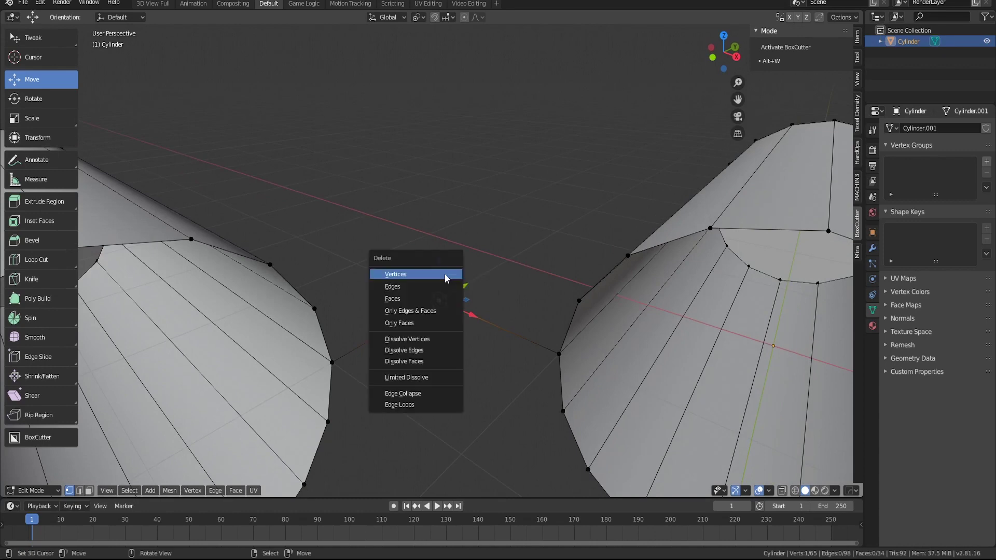
pyautogui.click(445, 275)
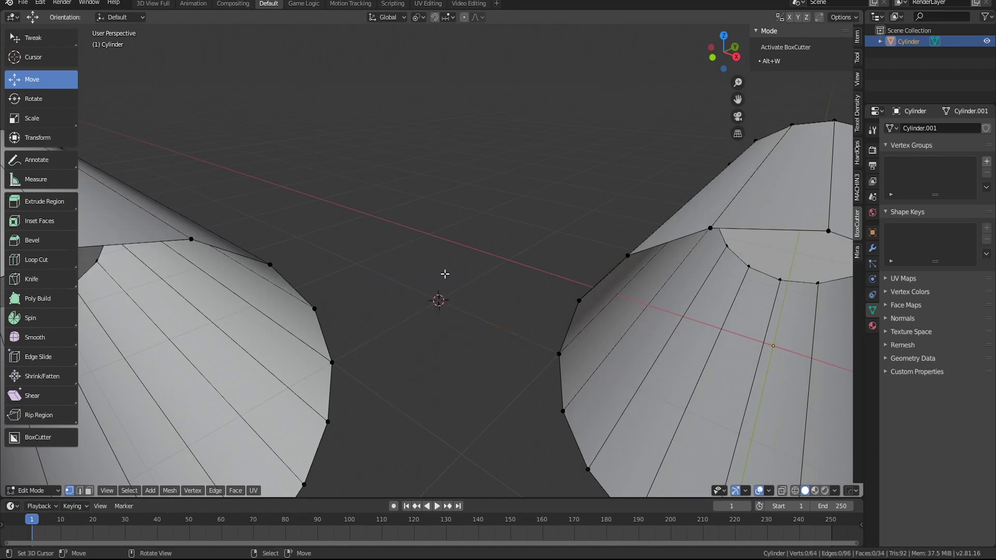
# Step: Set the Transform Pivot Point to 3D Cursor
pyautogui.click(419, 18)
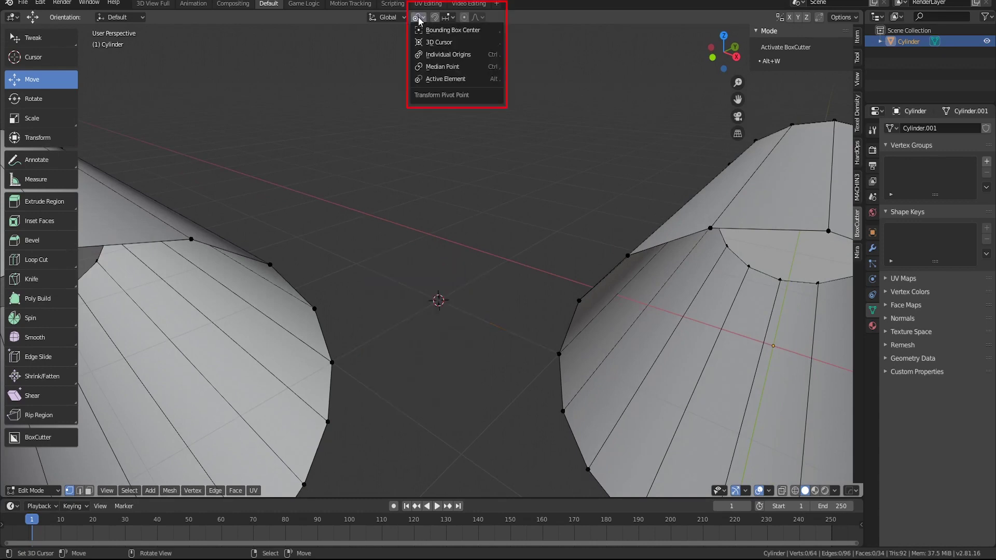
pyautogui.click(444, 42)
pyautogui.moveTo(537, 399); pyautogui.dragTo(406, 264, button='middle')
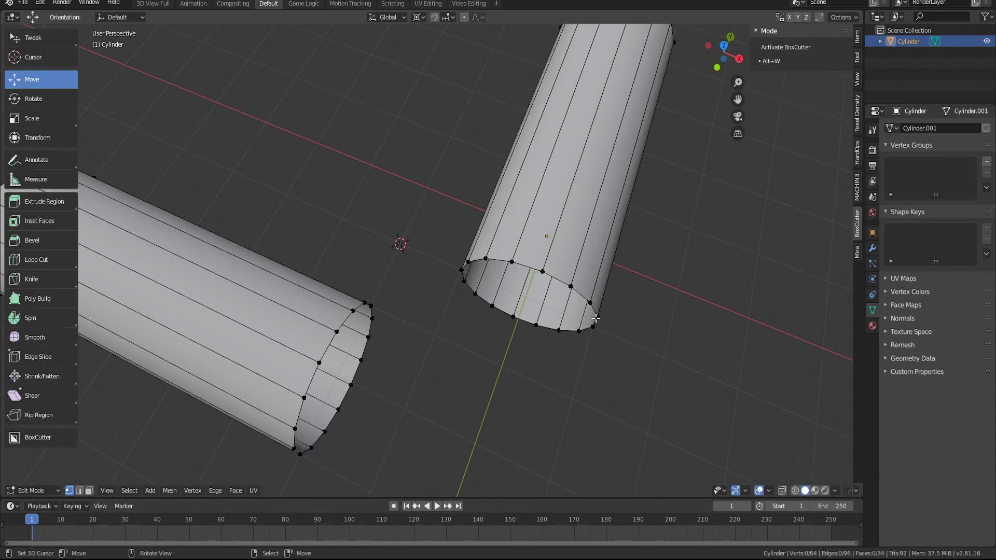
pyautogui.moveTo(530, 279); pyautogui.dragTo(520, 247, button='middle')
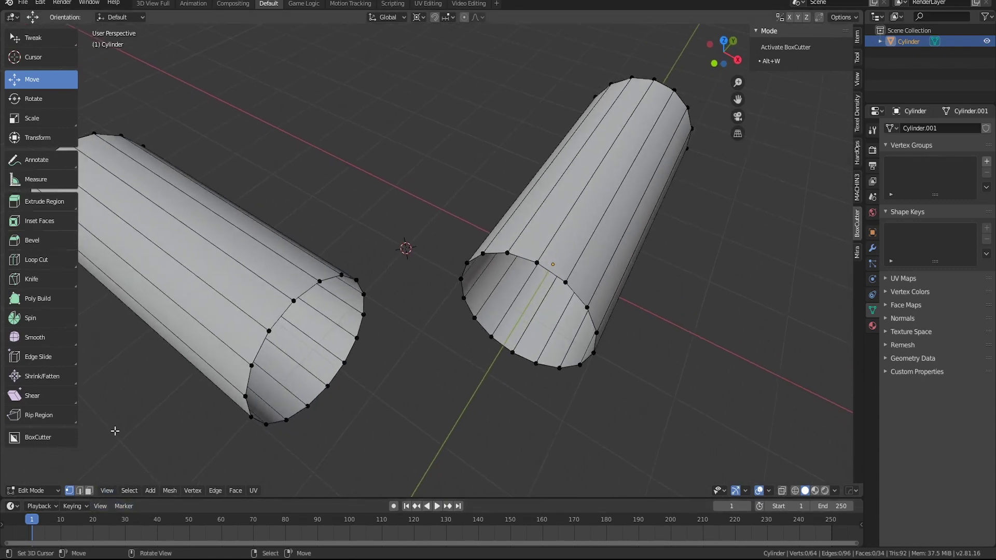
pyautogui.moveTo(114, 431); pyautogui.dragTo(106, 449, button='middle')
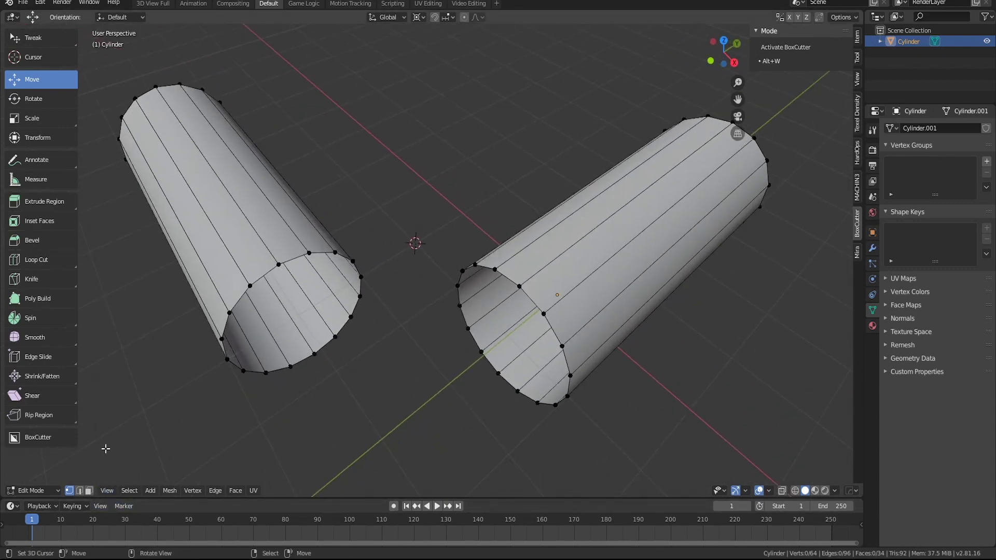
# Step: In Edge select, duplicate the right cylinder's end ring in place and start rotating it about Z
pyautogui.click(80, 493)
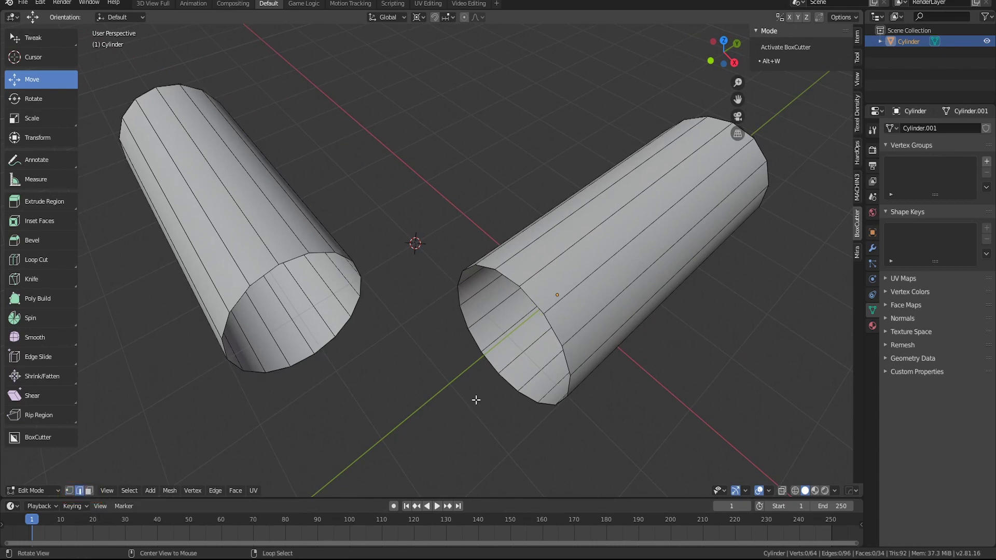
pyautogui.keyDown('alt'); pyautogui.rightClick(484, 366); pyautogui.keyUp('alt')
pyautogui.moveTo(483, 362); pyautogui.dragTo(493, 410, button='middle')
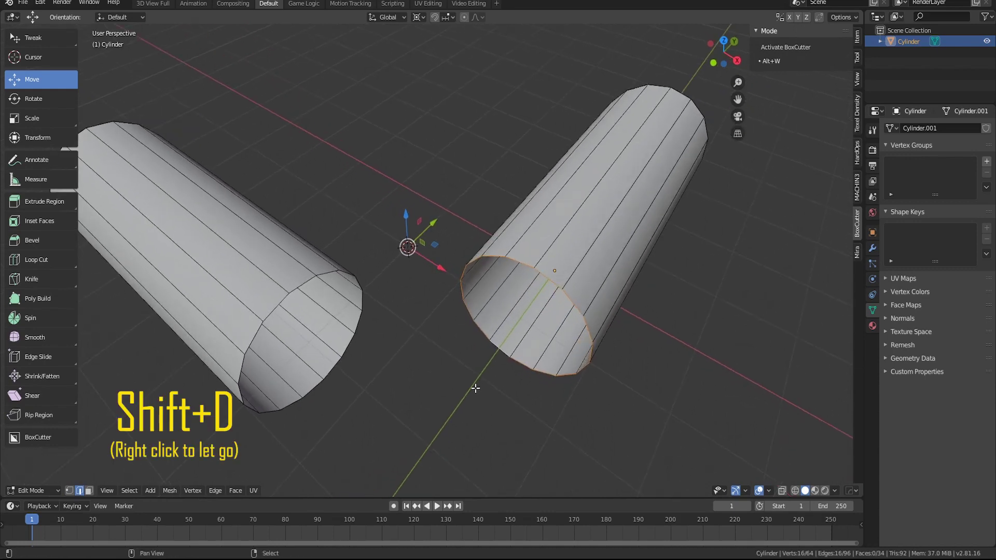
pyautogui.hotkey('shift', 'd')
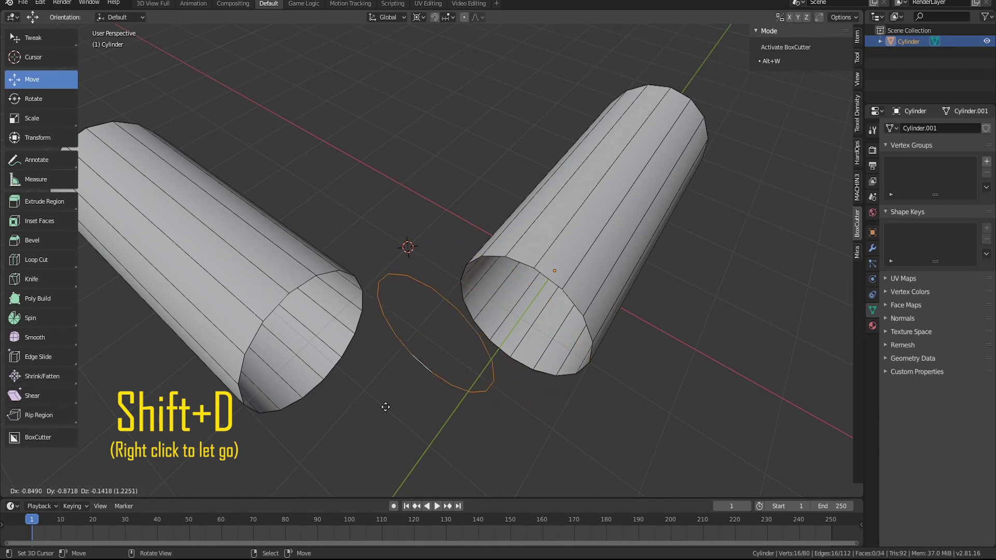
pyautogui.rightClick(382, 456)
pyautogui.moveTo(539, 404); pyautogui.dragTo(585, 424, button='middle')
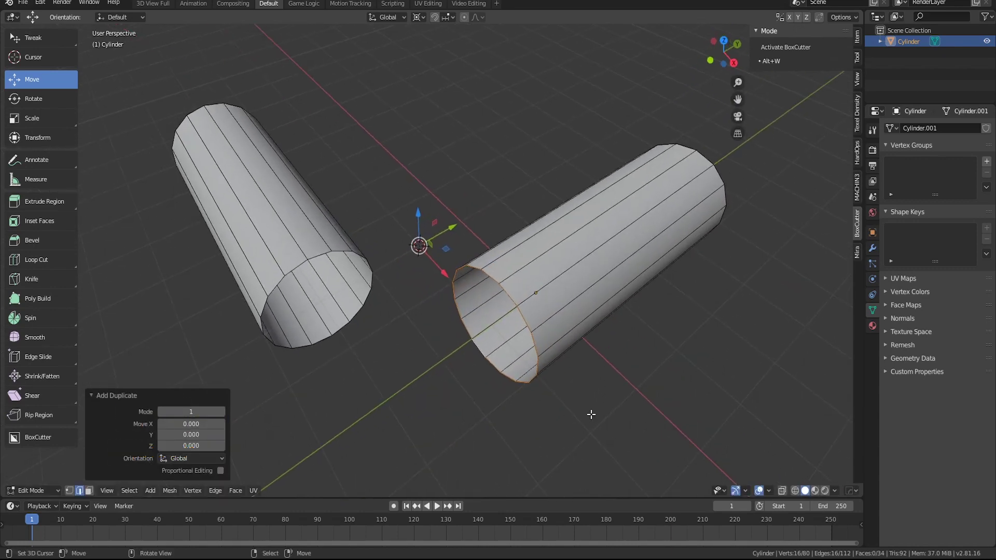
pyautogui.press('r')
pyautogui.press('z')
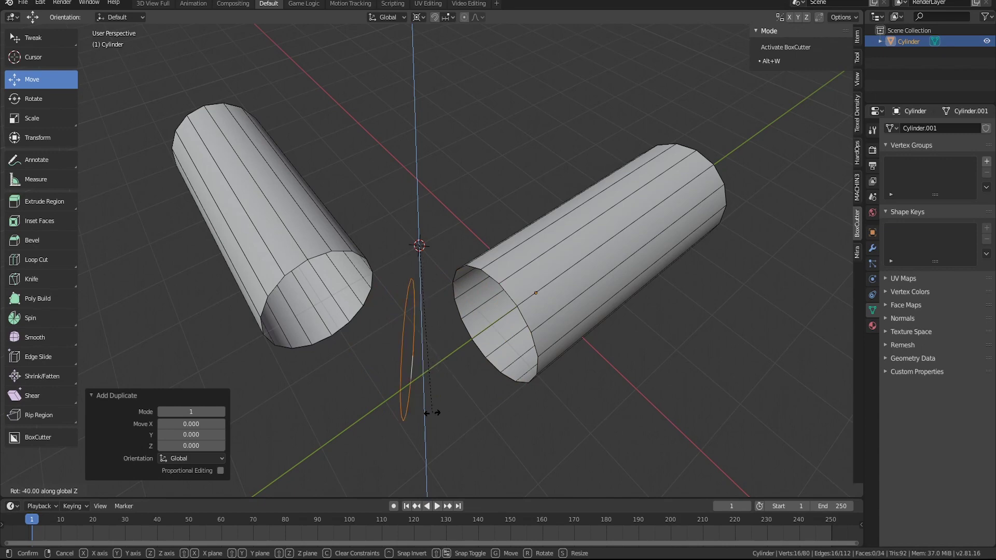
# Step: Confirm the first ring's -45° turn and add another Z-rotated copy of the right rim ring
pyautogui.click(444, 409)
pyautogui.scroll(4, 458, 396)
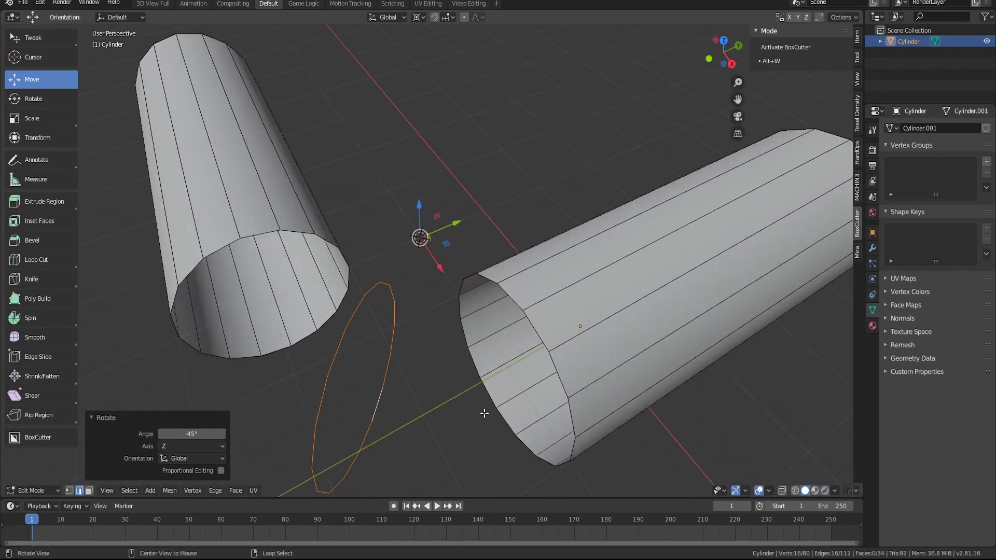
pyautogui.keyDown('alt'); pyautogui.rightClick(487, 410); pyautogui.keyUp('alt')
pyautogui.press('KP_Decimal')
pyautogui.hotkey('shift', 'd')
pyautogui.rightClick(449, 351)
pyautogui.moveTo(449, 351); pyautogui.dragTo(536, 405, button='middle')
pyautogui.press('r')
pyautogui.press('z')
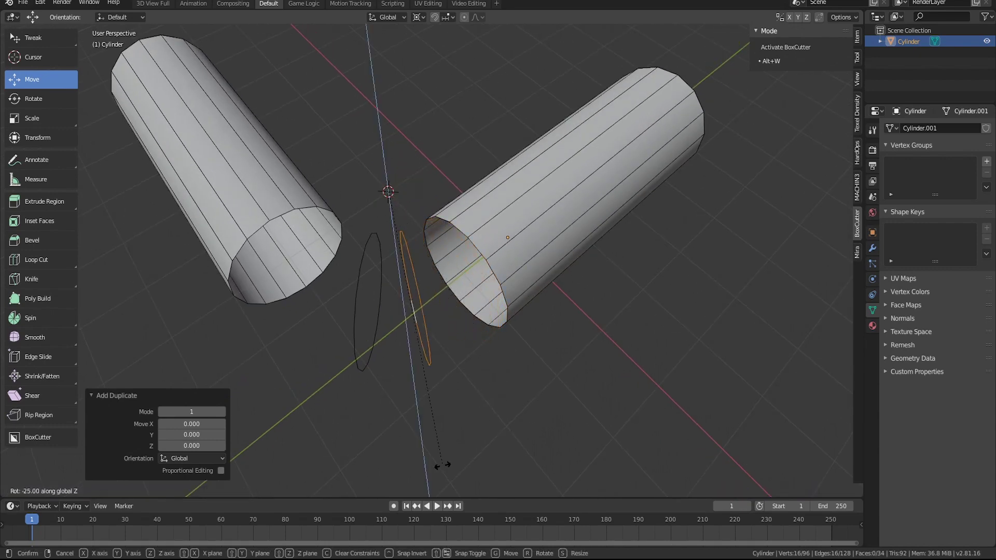
pyautogui.click(405, 464)
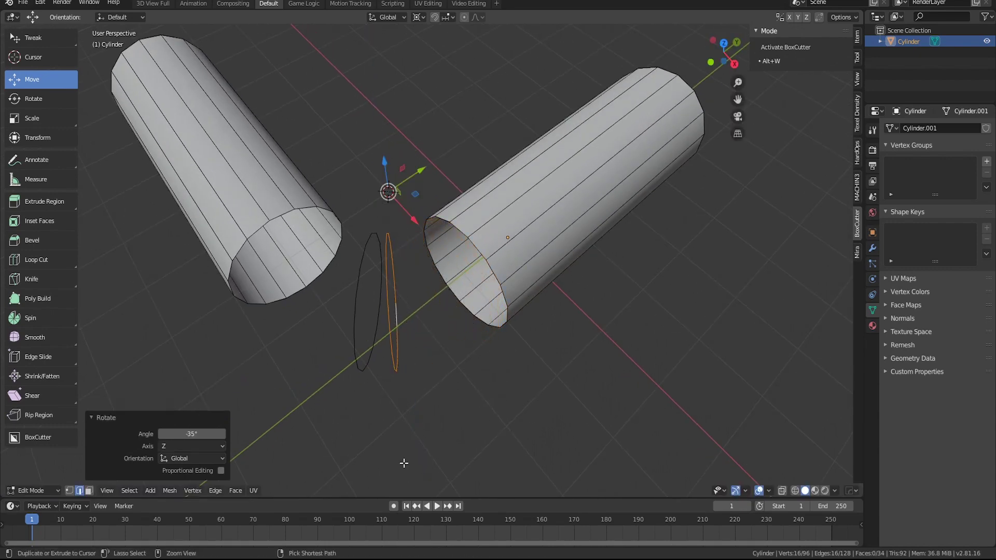
# Step: Duplicate the left cylinder's rim ring and turn the copy 35° about Z
pyautogui.moveTo(402, 460); pyautogui.dragTo(422, 411, button='middle')
pyautogui.keyDown('alt'); pyautogui.rightClick(320, 338); pyautogui.keyUp('alt')
pyautogui.hotkey('shift', 'd')
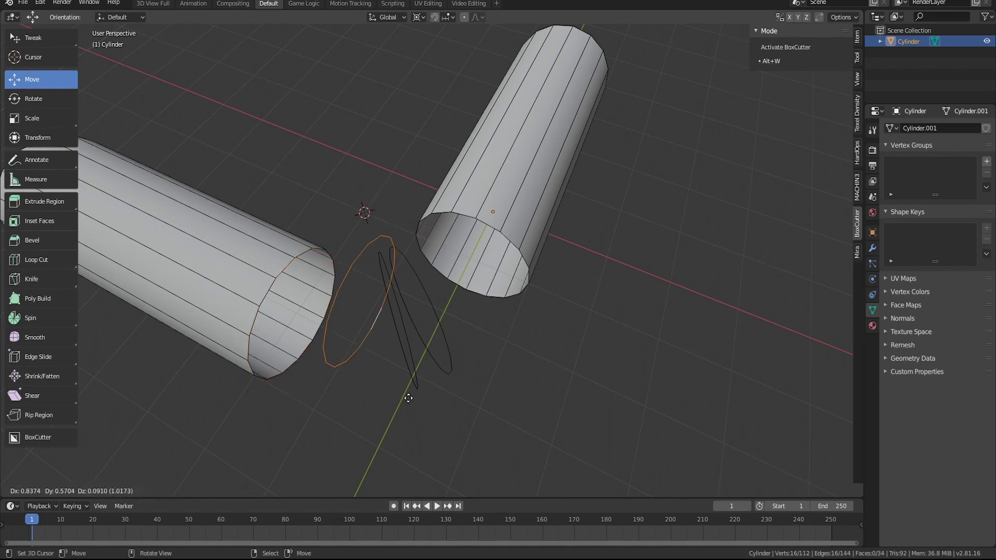
pyautogui.rightClick(384, 403)
pyautogui.press('r')
pyautogui.press('z')
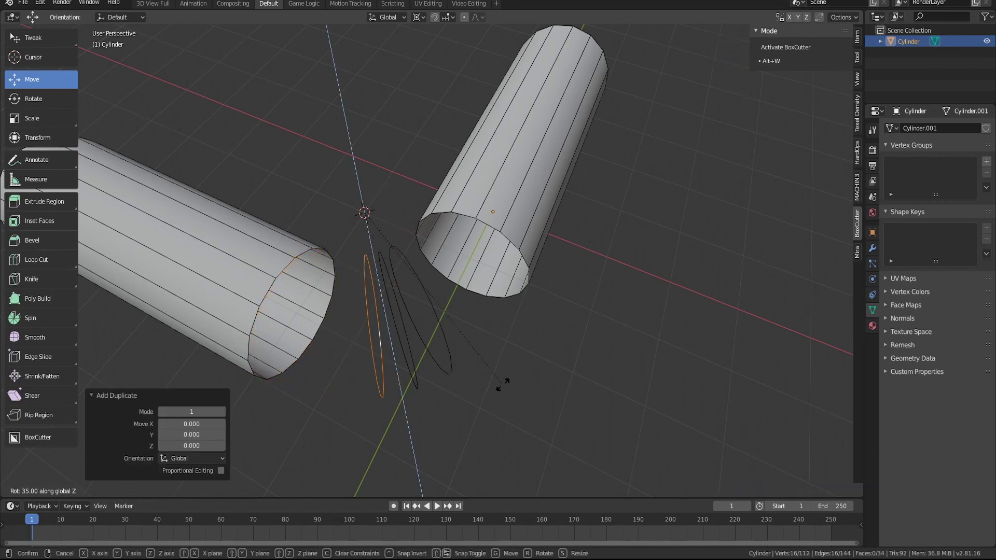
pyautogui.click(499, 387)
pyautogui.moveTo(499, 387); pyautogui.dragTo(394, 351, button='middle')
# Step: Copy the thin rightmost ring and turn it 10° about Z
pyautogui.keyDown('alt'); pyautogui.rightClick(419, 364); pyautogui.keyUp('alt')
pyautogui.press('g')
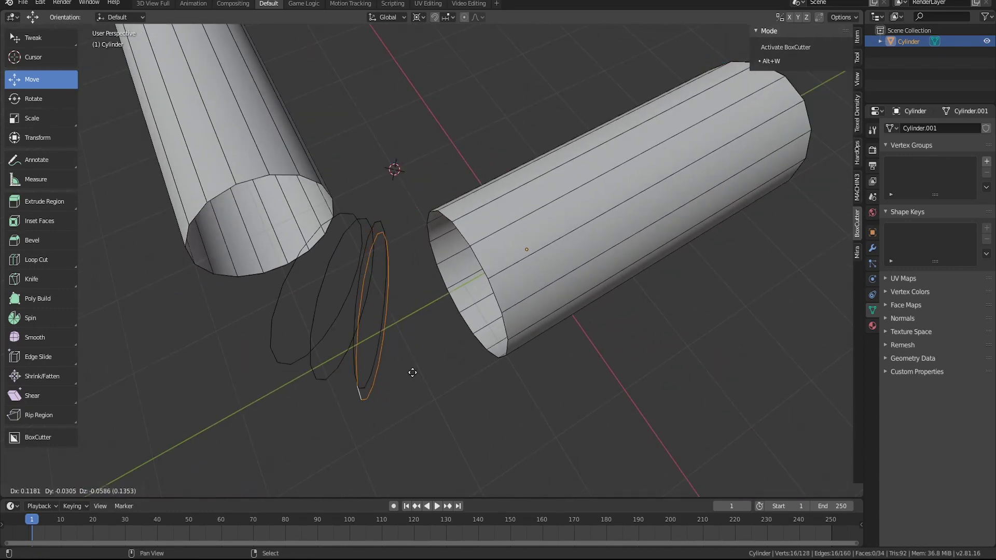
pyautogui.rightClick(421, 371)
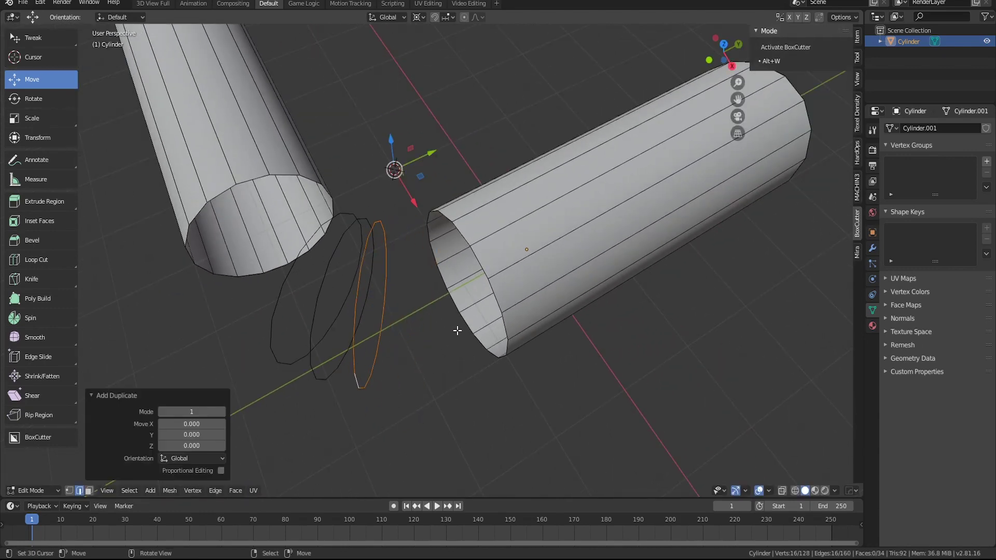
pyautogui.press('r')
pyautogui.press('z')
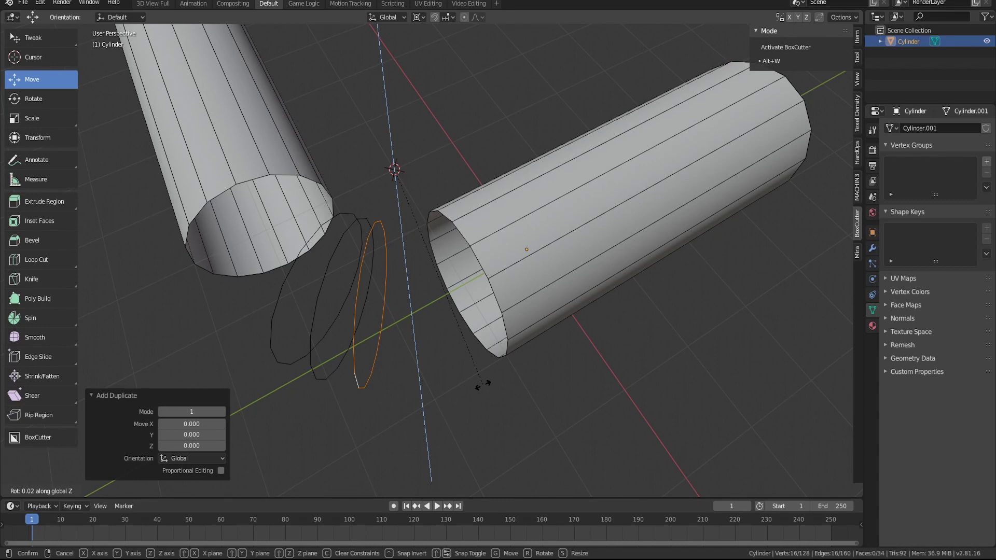
pyautogui.rightClick(498, 371)
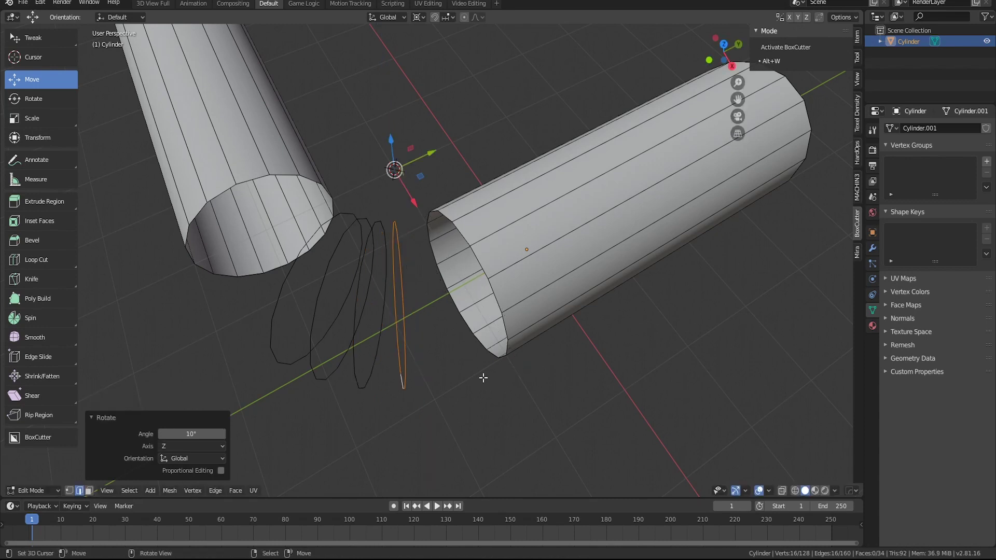
pyautogui.press('r')
pyautogui.press('z')
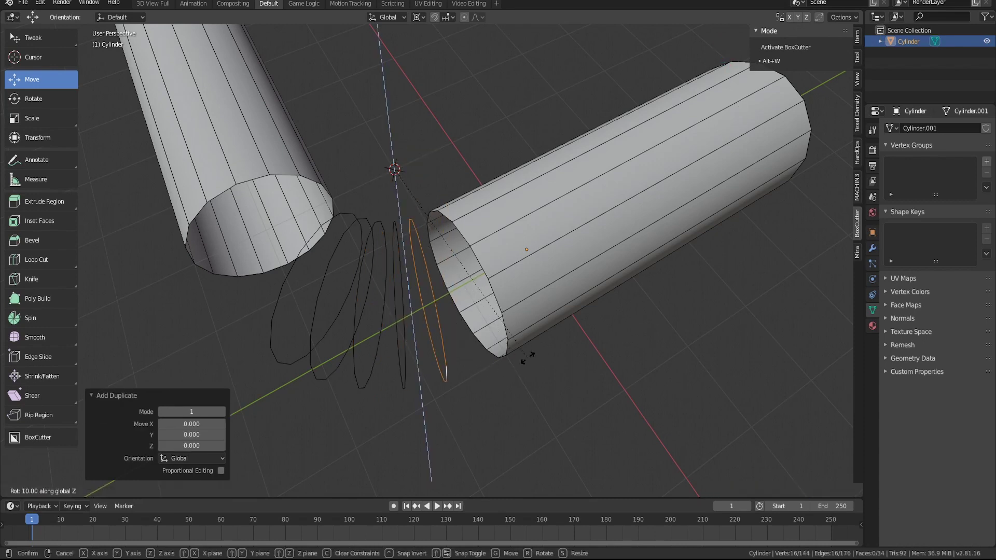
pyautogui.rightClick(528, 358)
pyautogui.moveTo(528, 358); pyautogui.dragTo(488, 369, button='middle')
pyautogui.press('r')
pyautogui.press('z')
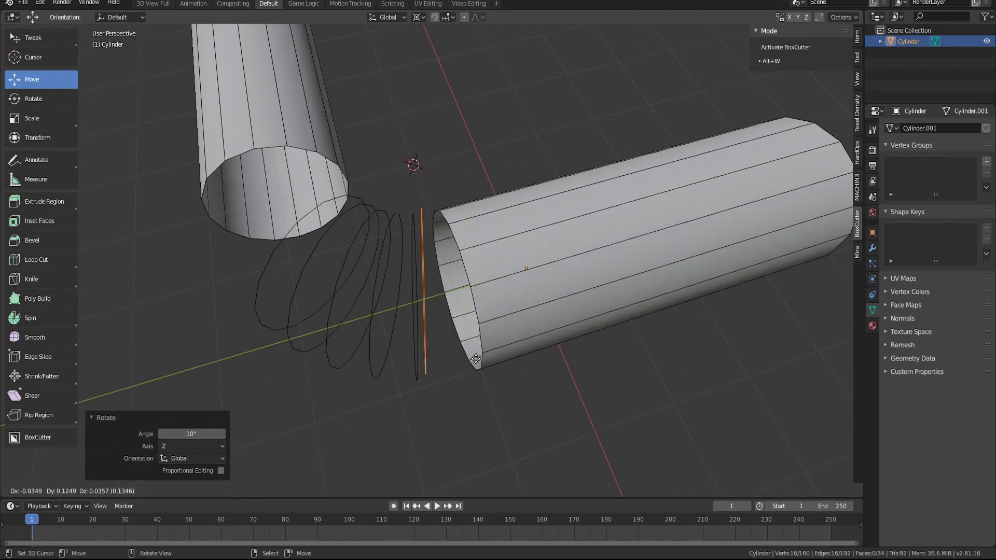
pyautogui.rightClick(489, 366)
pyautogui.press('r')
pyautogui.press('z')
pyautogui.click(523, 364)
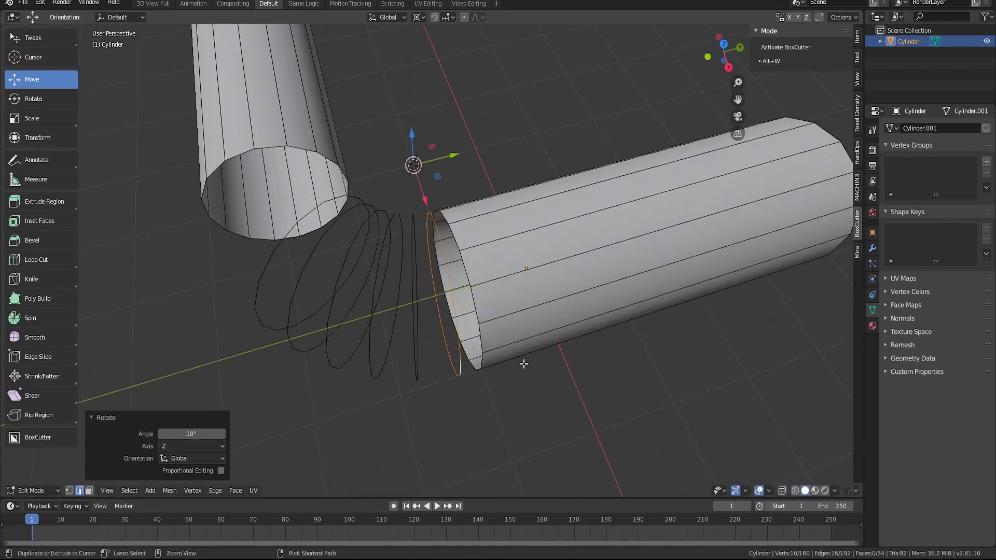
# Step: Add another copy of the newest ring turned -10° about Z
pyautogui.moveTo(523, 363); pyautogui.dragTo(474, 350, button='middle')
pyautogui.hotkey('shift', 'd')
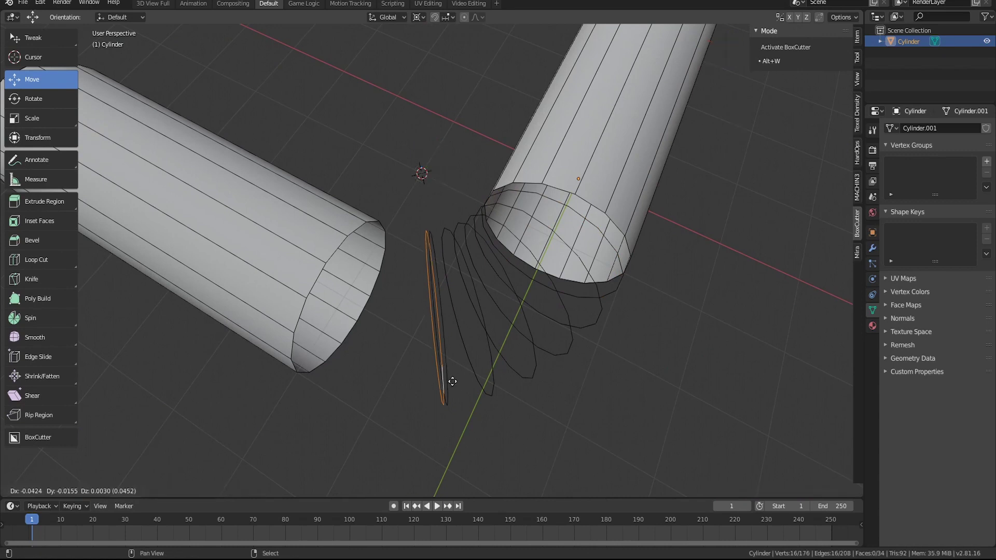
pyautogui.rightClick(508, 373)
pyautogui.press('r')
pyautogui.press('z')
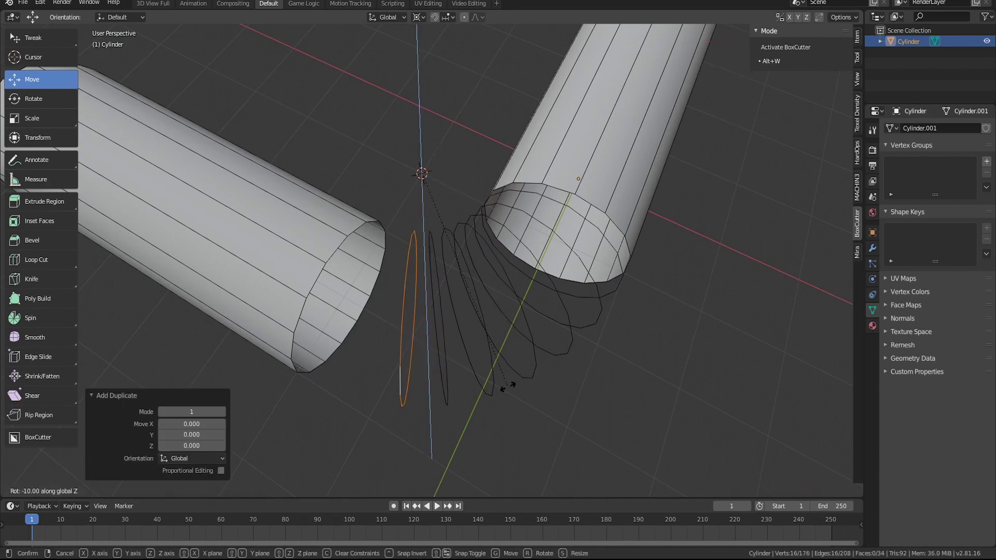
pyautogui.click(506, 387)
pyautogui.rightClick(510, 381)
pyautogui.press('Escape')
# Step: Add one more -10° ring copy so the fan reaches the left cylinder's end
pyautogui.hotkey('shift', 'd')
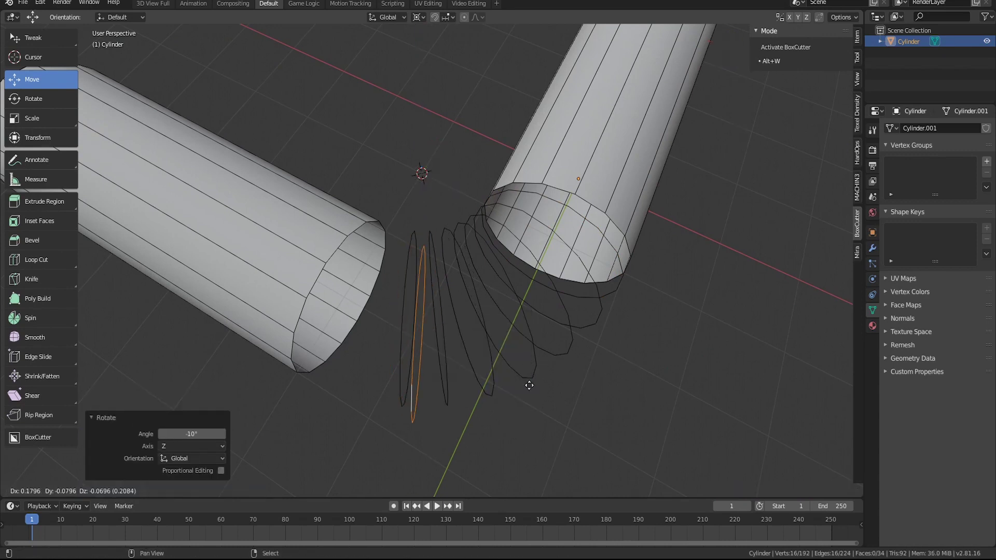
pyautogui.rightClick(540, 379)
pyautogui.press('r')
pyautogui.press('z')
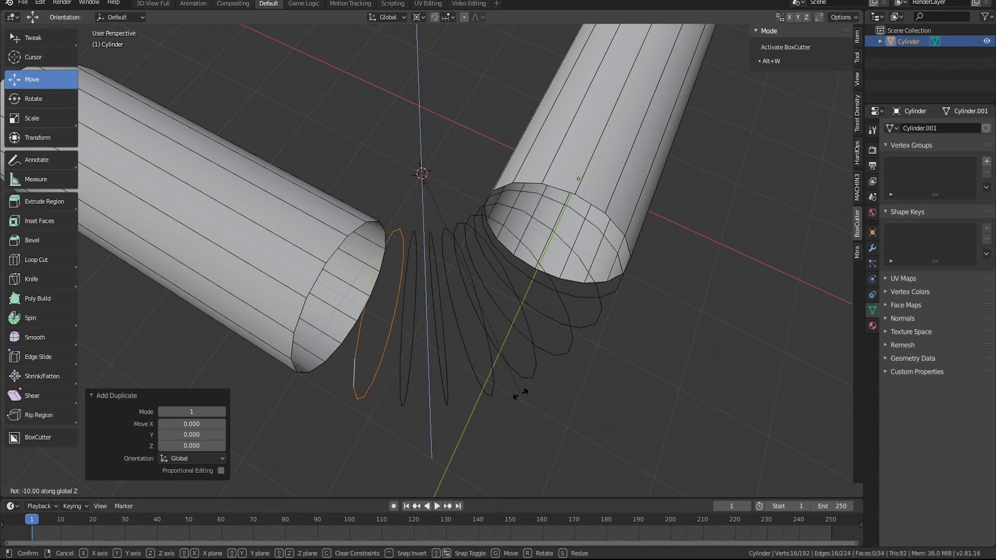
pyautogui.rightClick(520, 389)
pyautogui.moveTo(524, 385); pyautogui.dragTo(555, 372, button='middle')
pyautogui.press('r')
pyautogui.press('z')
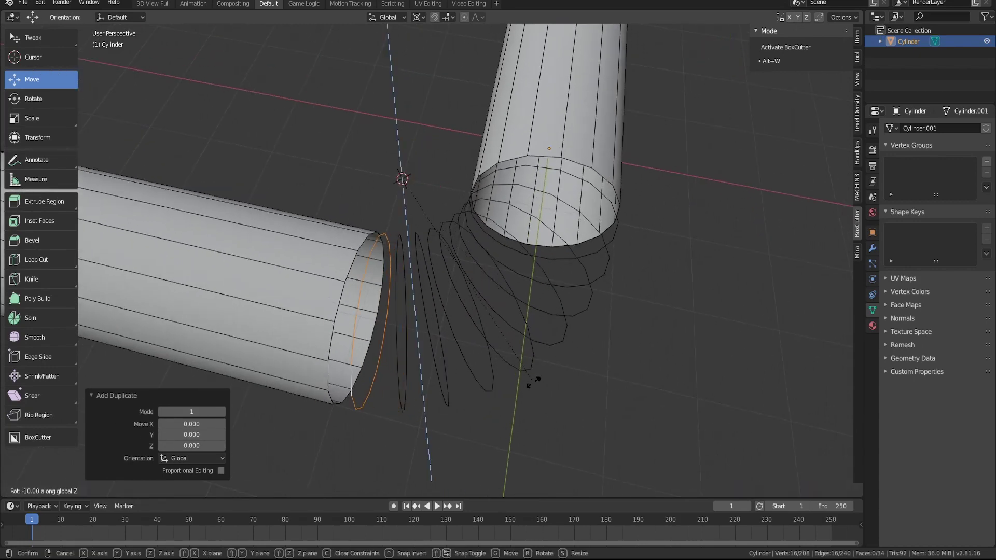
pyautogui.click(533, 382)
pyautogui.scroll(-3, 533, 383)
pyautogui.moveTo(533, 382); pyautogui.dragTo(393, 358, button='middle')
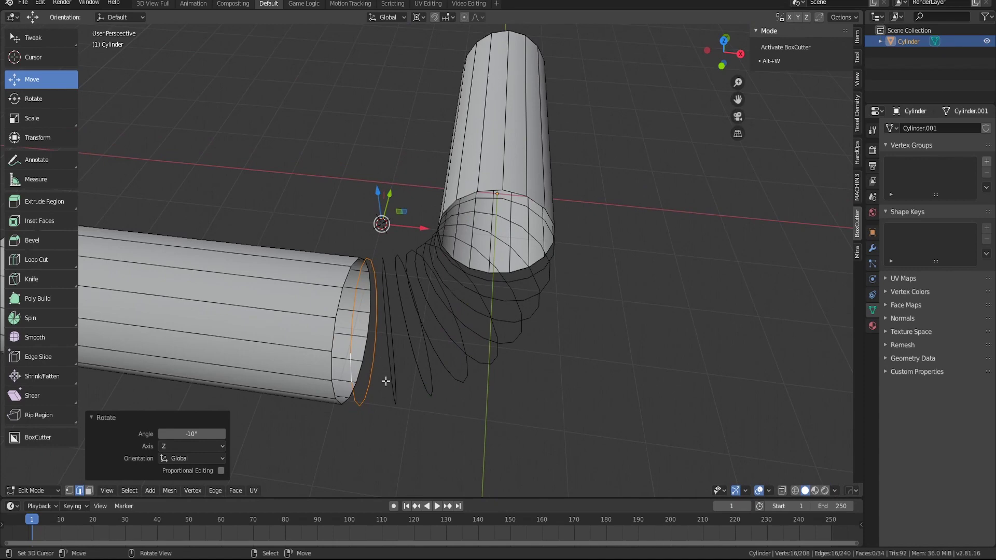
# Step: Select two neighbouring rings and join them with Bridge Edge Loops
pyautogui.keyDown('alt'); pyautogui.rightClick(430, 366); pyautogui.keyUp('alt')
pyautogui.keyDown('alt'); pyautogui.rightClick(413, 359); pyautogui.keyUp('alt')
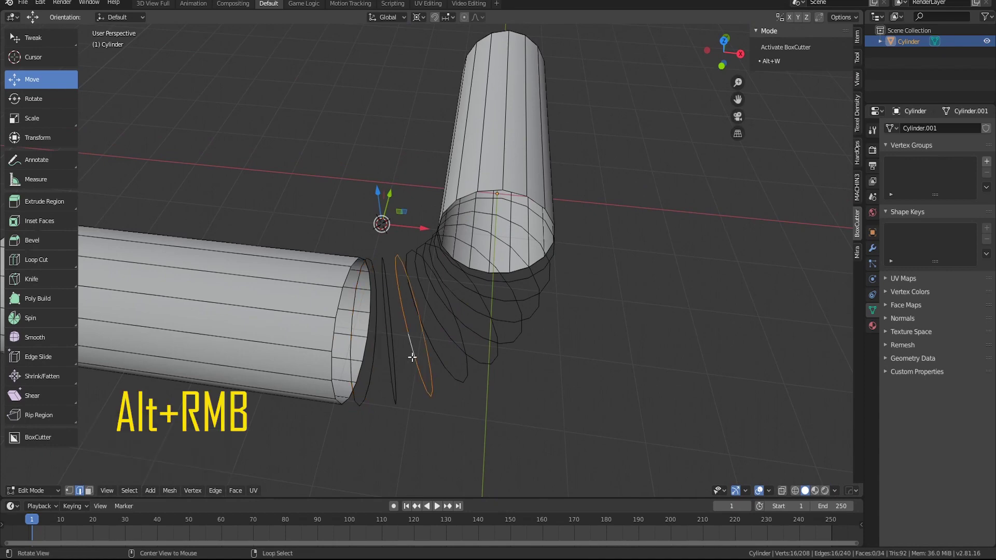
pyautogui.moveTo(410, 363); pyautogui.dragTo(399, 378, button='middle')
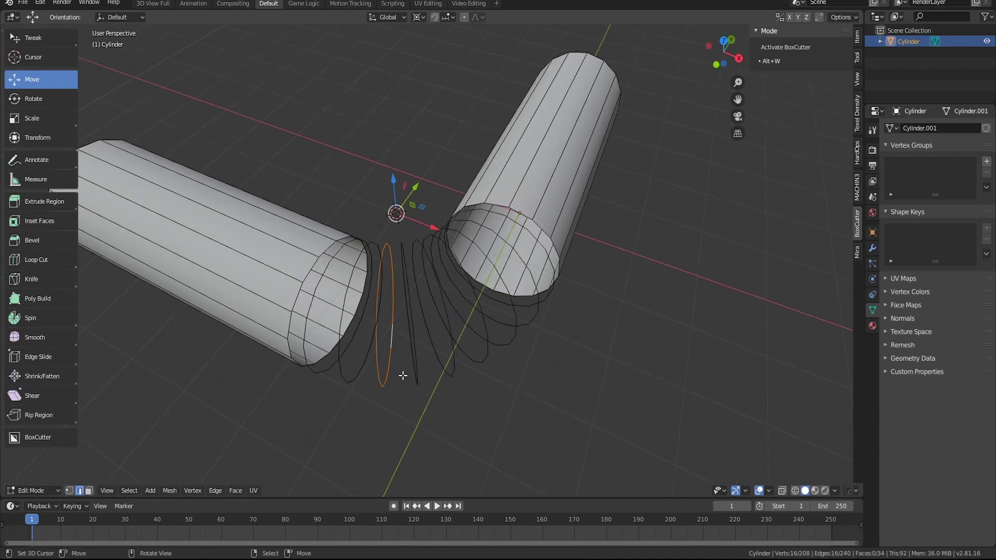
pyautogui.press('shift')
pyautogui.keyDown('alt'); pyautogui.keyDown('shift'); pyautogui.rightClick(409, 351); pyautogui.keyUp('shift'); pyautogui.keyUp('alt')
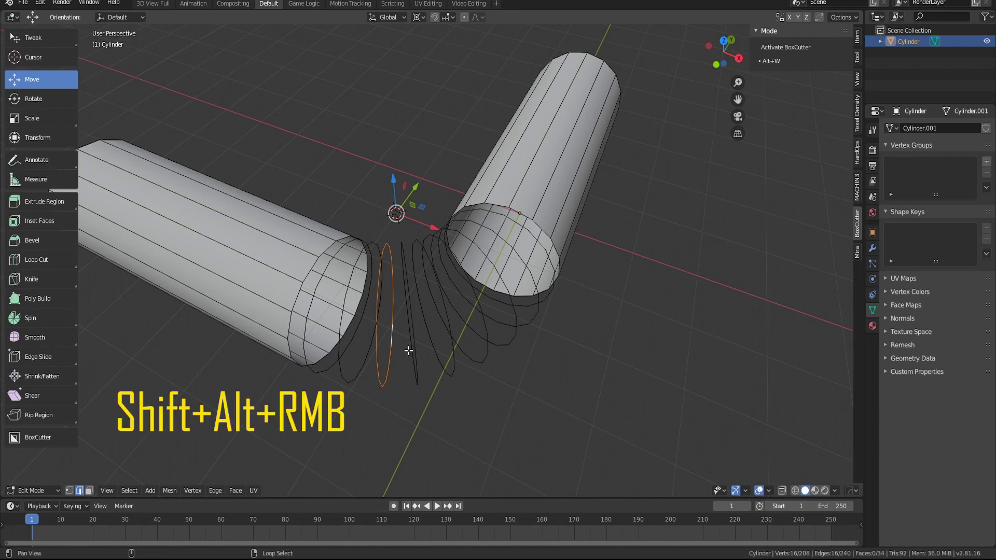
pyautogui.keyDown('alt'); pyautogui.keyDown('shift'); pyautogui.rightClick(409, 346); pyautogui.keyUp('shift'); pyautogui.keyUp('alt')
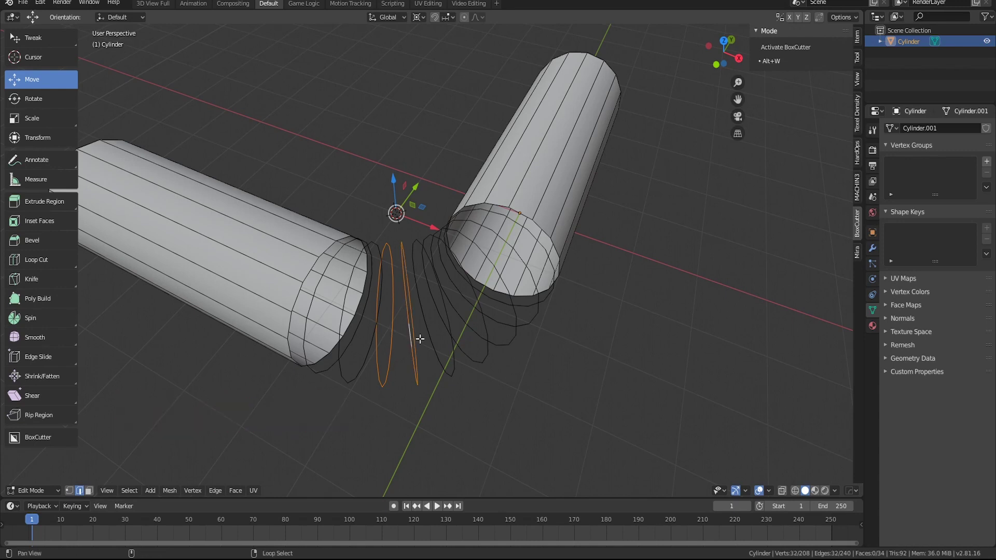
pyautogui.moveTo(410, 346); pyautogui.dragTo(428, 344, button='middle')
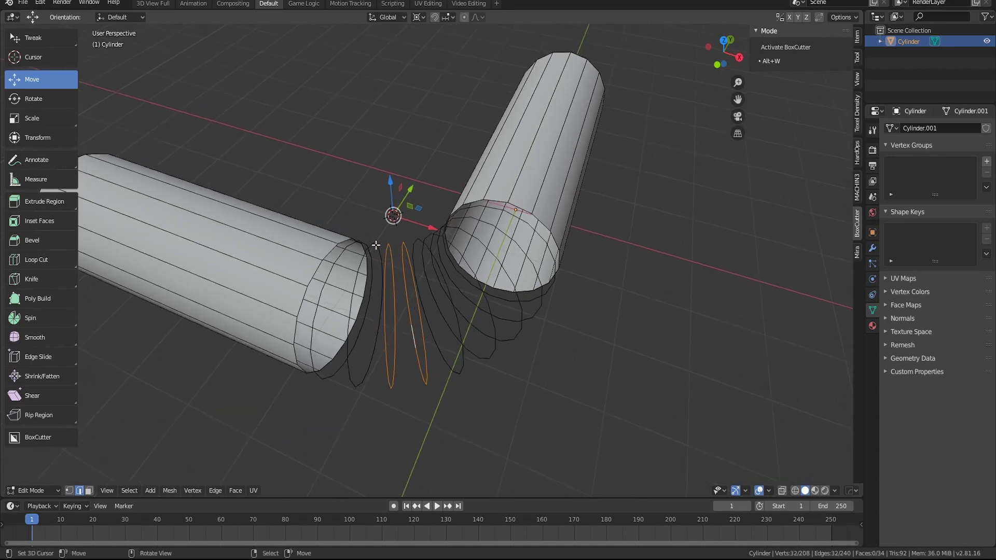
pyautogui.press('w')
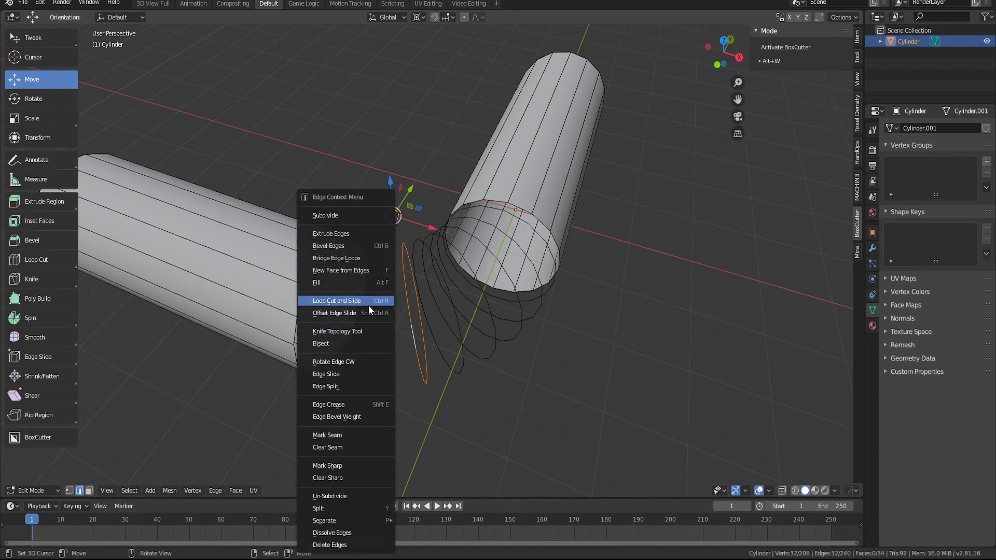
pyautogui.click(347, 258)
pyautogui.moveTo(370, 272); pyautogui.dragTo(408, 302, button='middle')
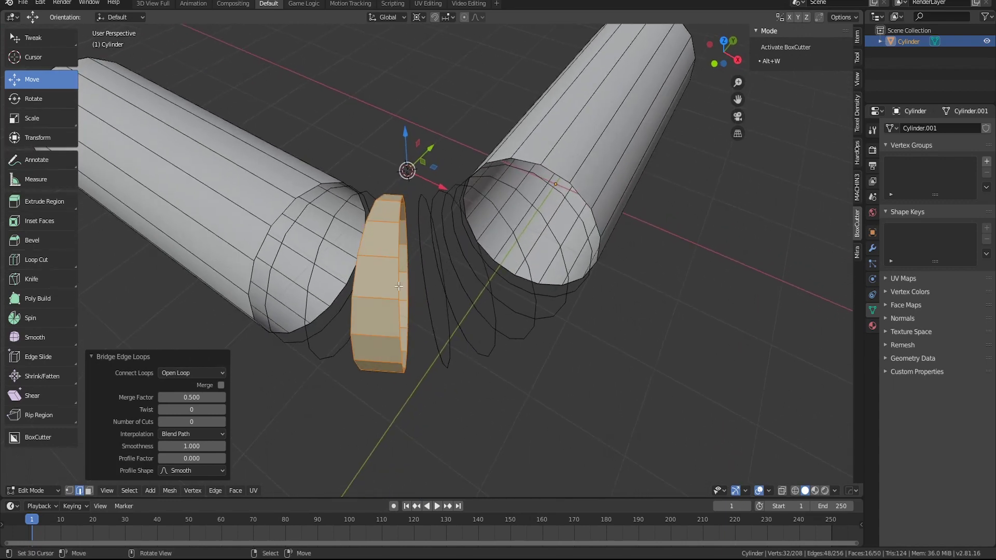
# Step: Bridge the remaining ring pairs, including both cylinder ends, to close the tube
pyautogui.moveTo(500, 271); pyautogui.dragTo(408, 337, button='middle')
pyautogui.rightClick(409, 335)
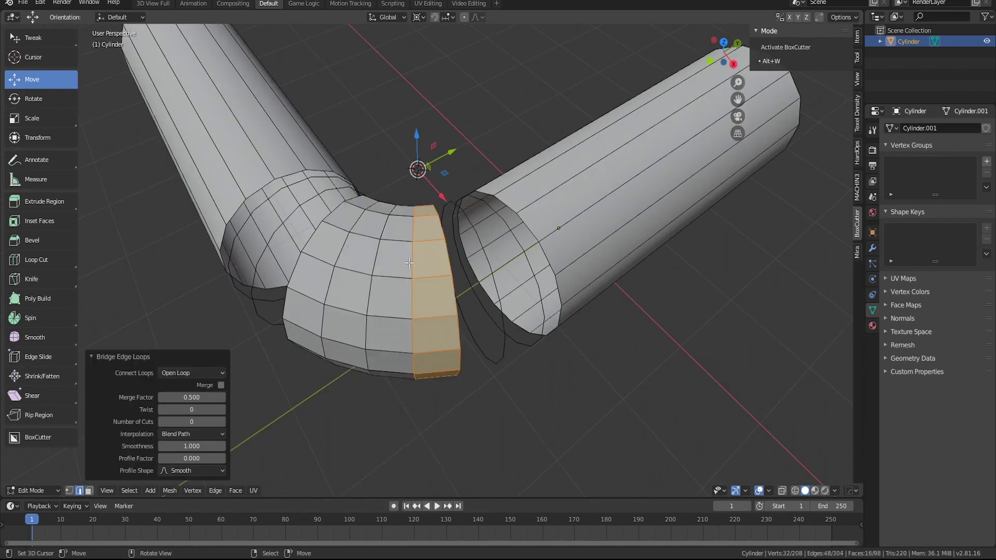
pyautogui.rightClick(454, 326)
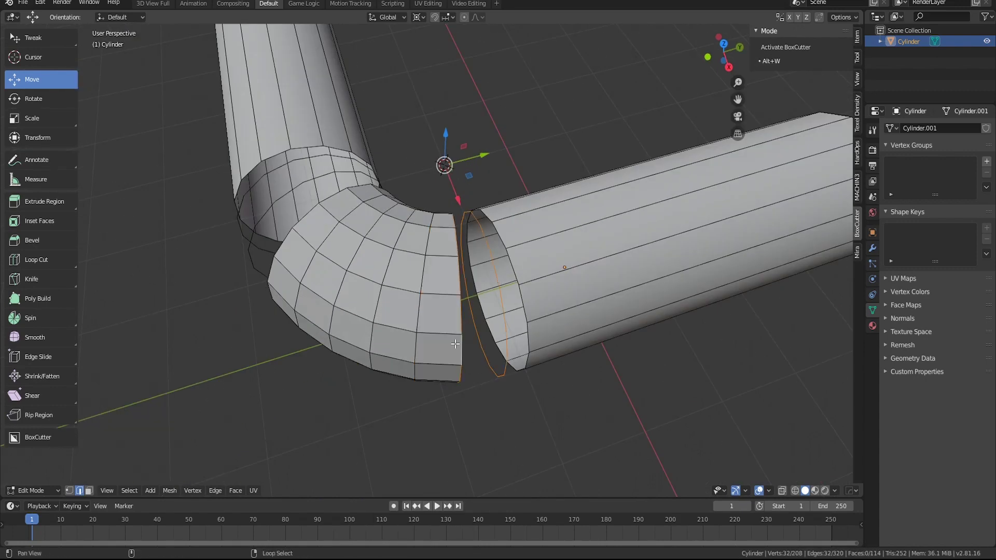
pyautogui.rightClick(441, 253)
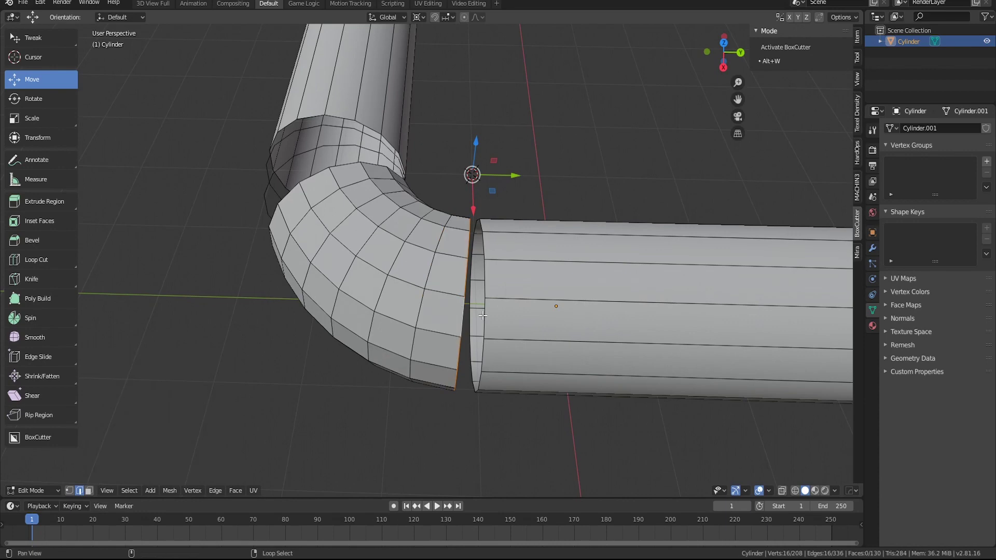
pyautogui.rightClick(465, 250)
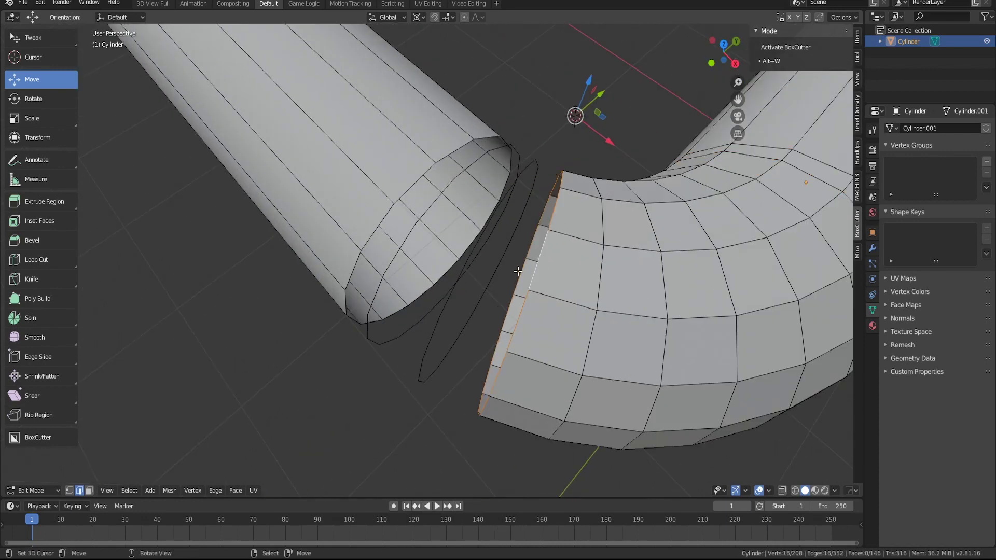
pyautogui.rightClick(481, 295)
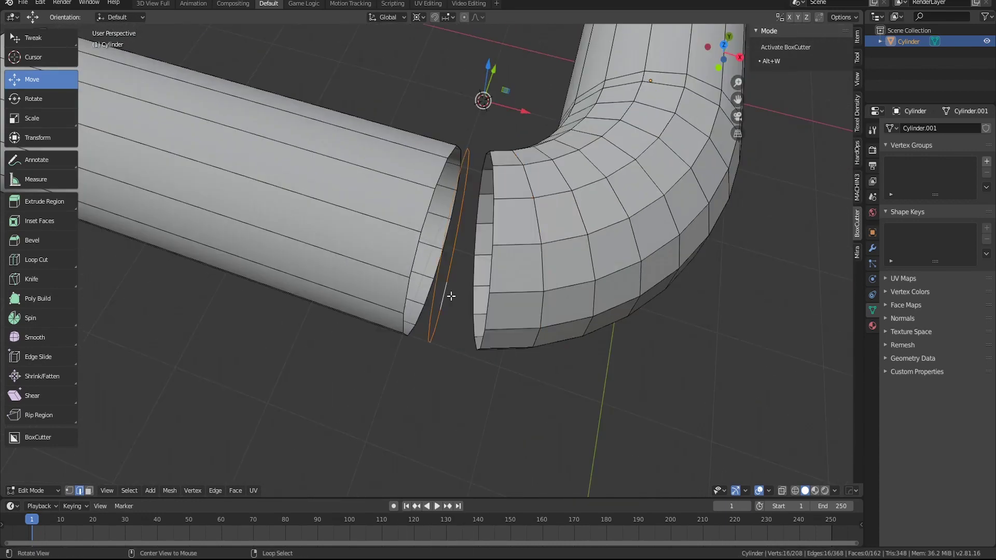
pyautogui.rightClick(451, 295)
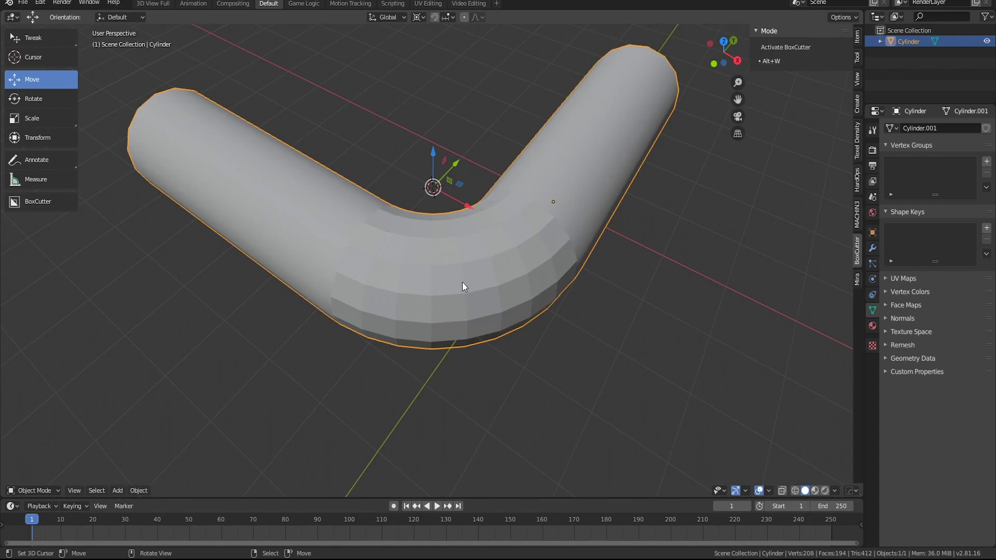
pyautogui.moveTo(464, 286); pyautogui.dragTo(480, 258, button='middle')
pyautogui.scroll(4, 473, 266)
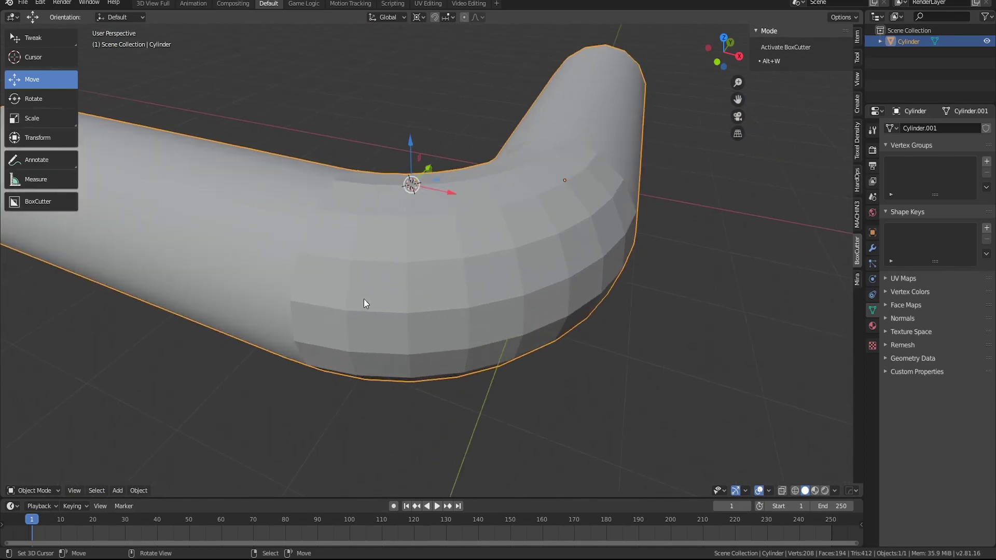
pyautogui.moveTo(482, 265); pyautogui.dragTo(448, 302, button='middle')
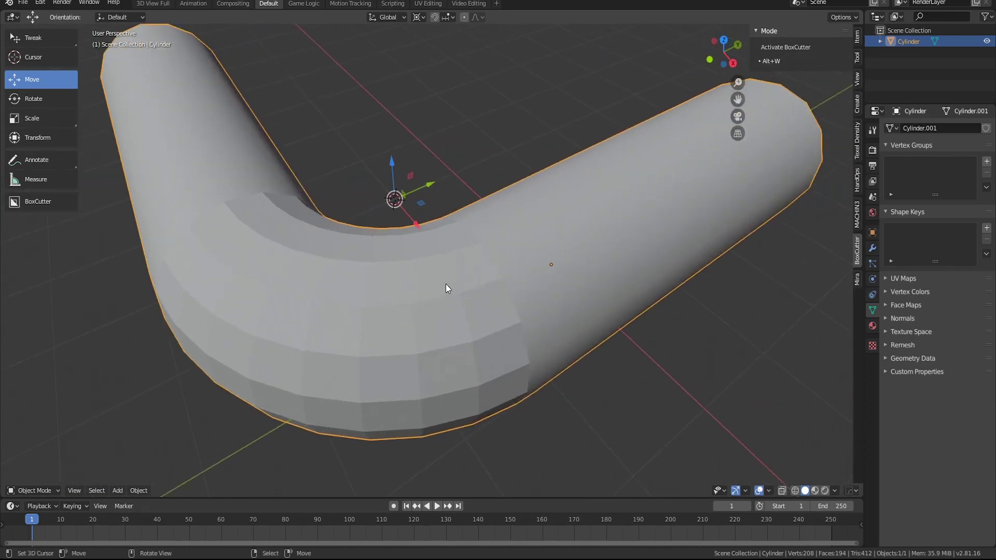
# Step: Select the entire tube mesh, apply Shade Smooth, and return to Object Mode
pyautogui.press('Tab')
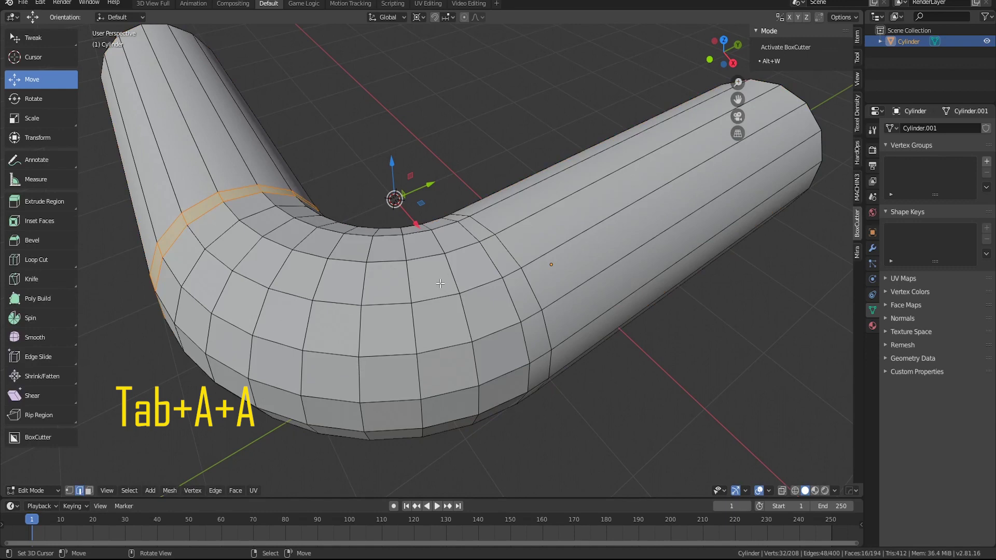
pyautogui.press('a')
pyautogui.press('a')
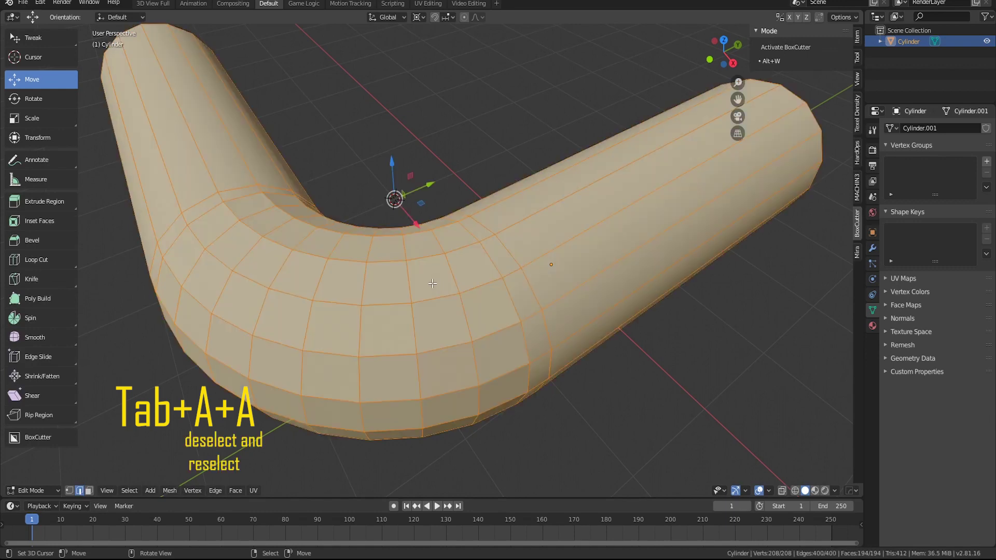
pyautogui.rightClick(433, 284)
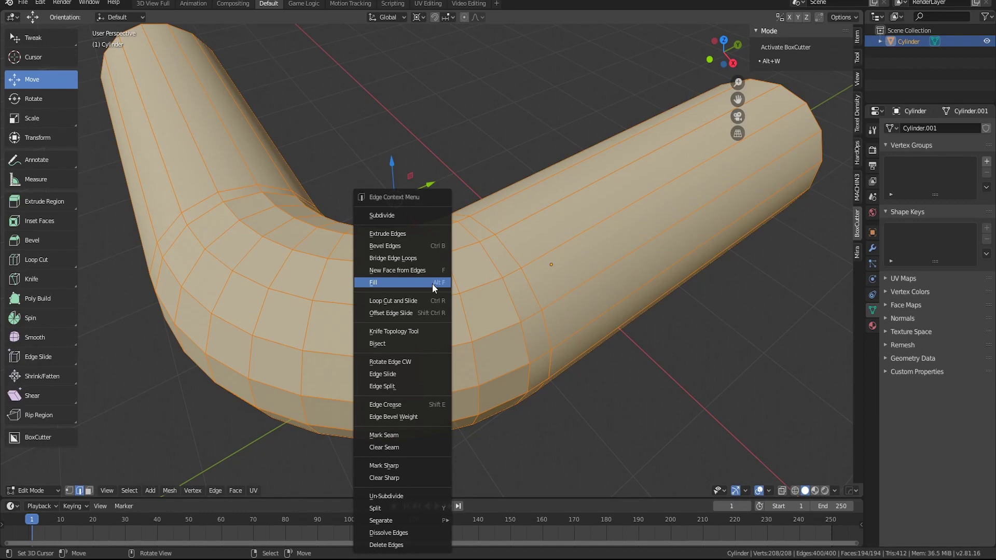
pyautogui.press('space')
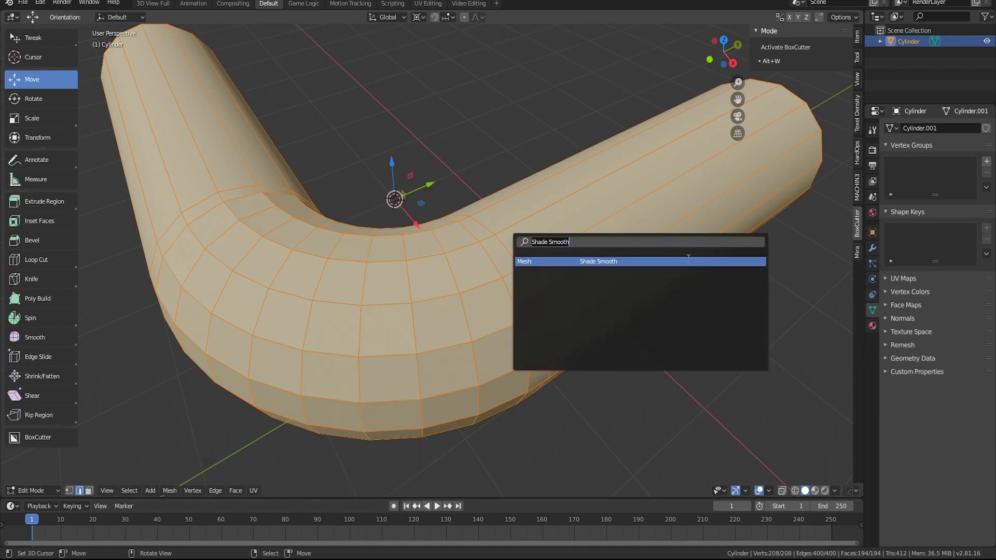
pyautogui.click(581, 261)
pyautogui.moveTo(385, 276); pyautogui.dragTo(490, 291, button='middle')
pyautogui.press('Tab')
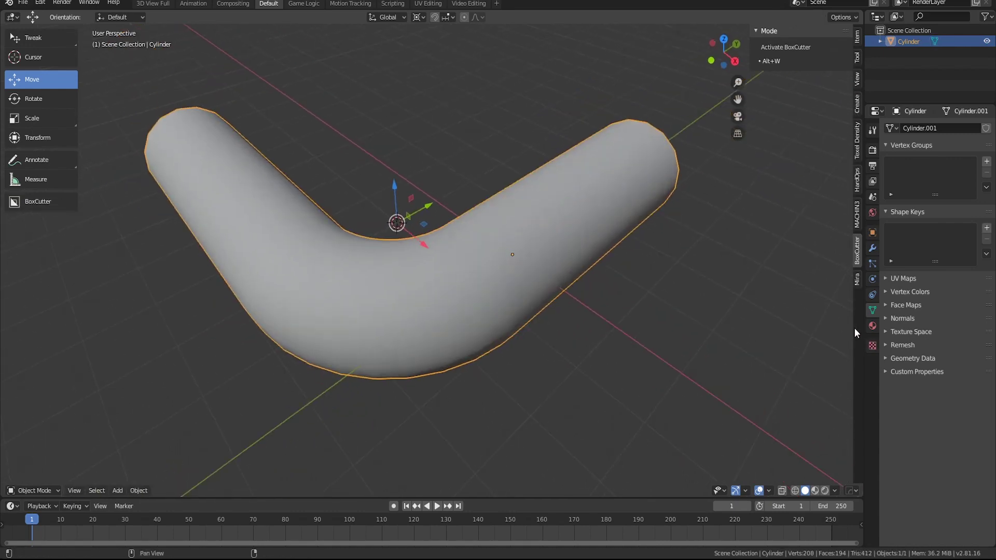
# Step: Expand Normals in Object Data Properties and enable Auto Smooth at 30°, then inspect the elbow
pyautogui.click(904, 320)
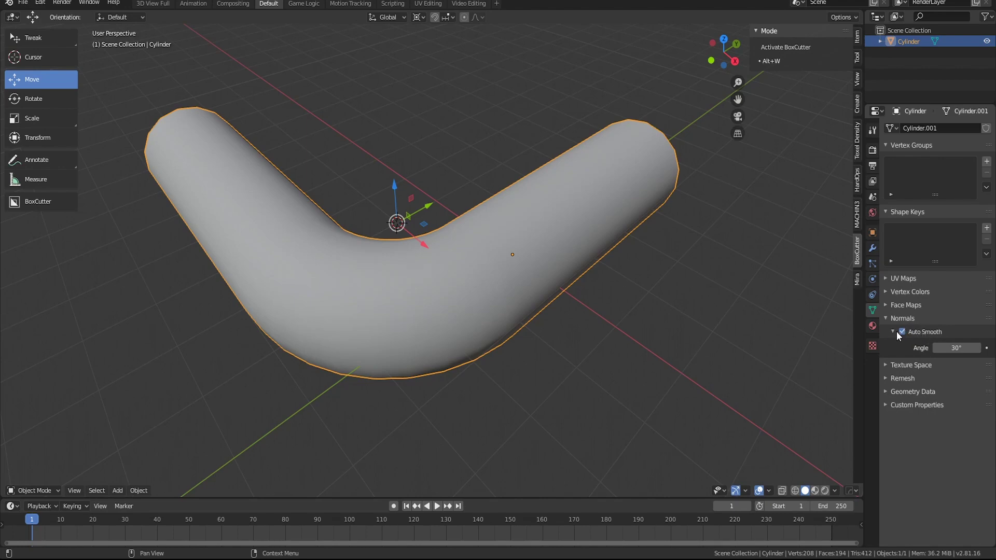
pyautogui.click(903, 331)
pyautogui.click(902, 332)
pyautogui.click(904, 333)
pyautogui.click(903, 332)
pyautogui.click(903, 332)
pyautogui.click(903, 332)
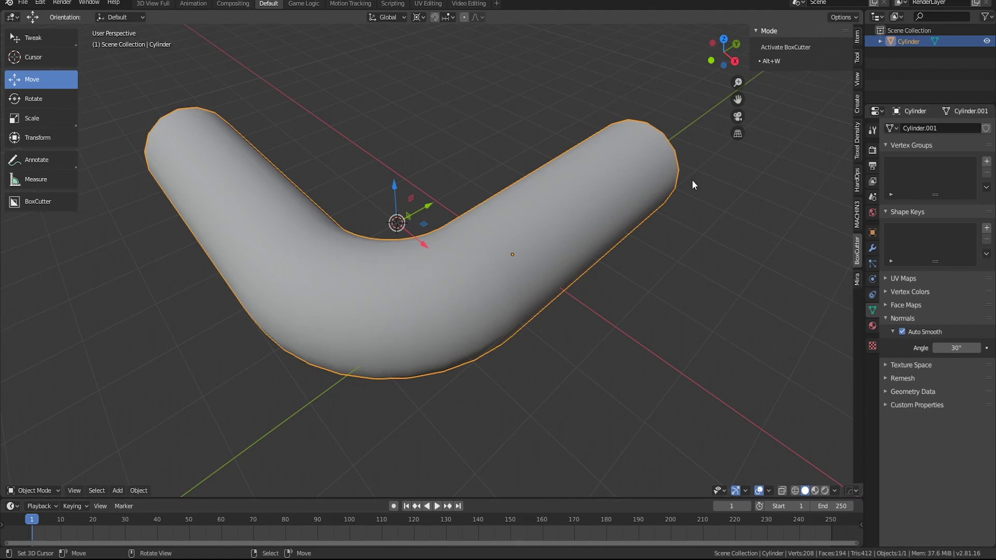
pyautogui.moveTo(437, 222); pyautogui.dragTo(658, 353, button='middle')
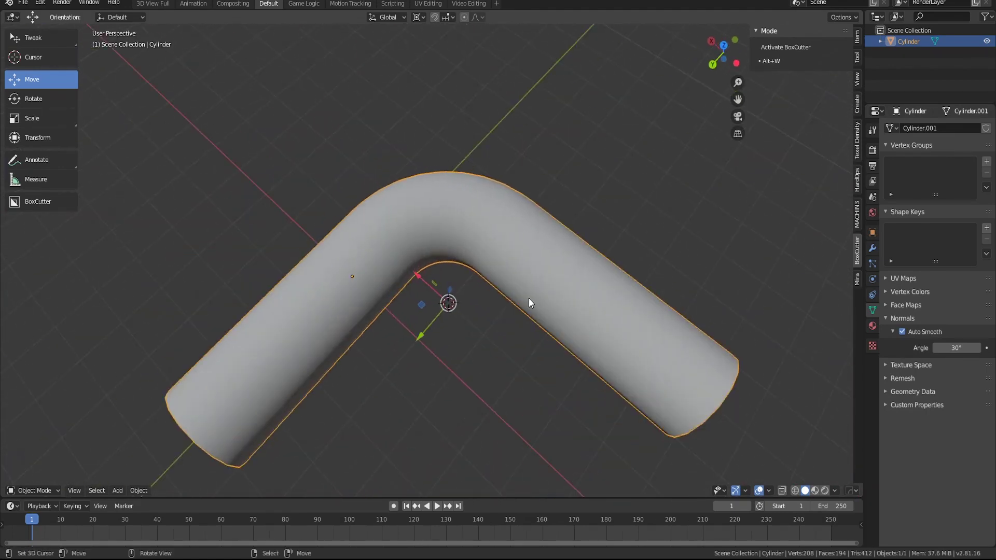
pyautogui.moveTo(529, 303); pyautogui.dragTo(717, 317, button='middle')
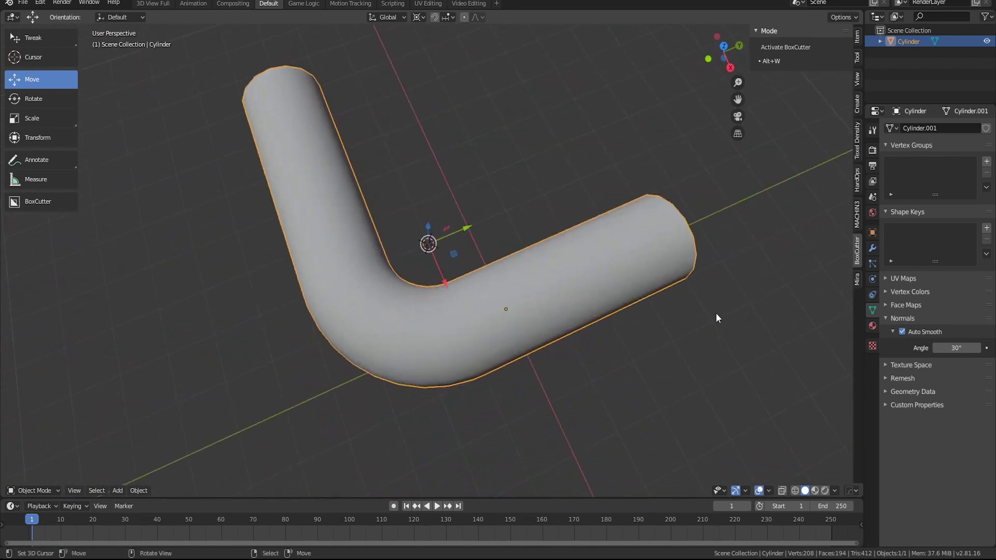